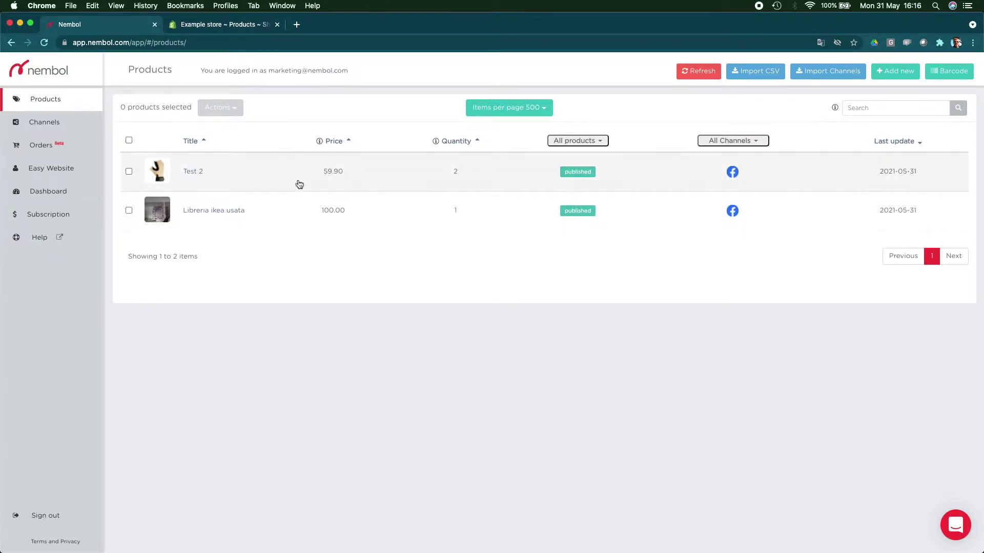
Step: Open the eBay - nembolone channel settings and expand its Import from eBay options
{"action": "left_click", "coordinate": [47, 124]}
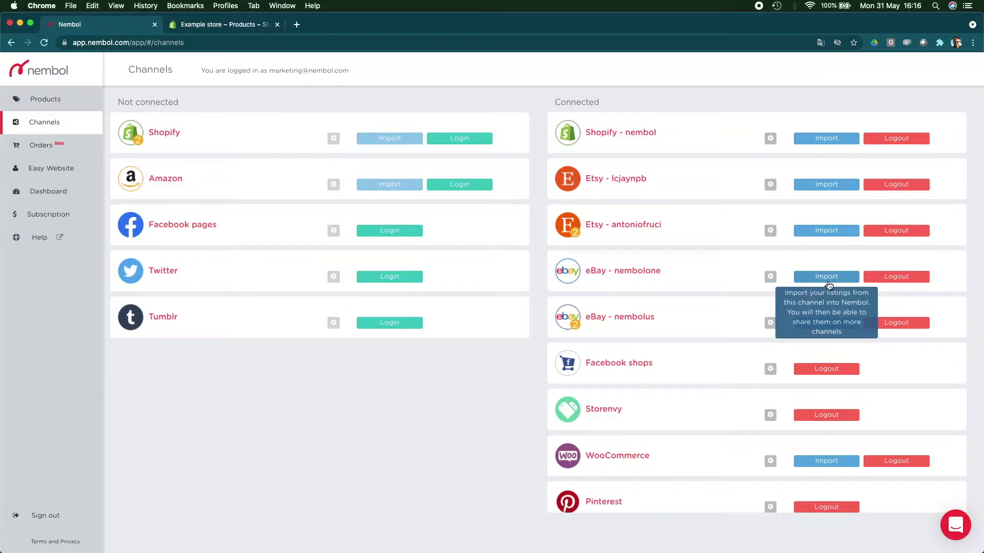
{"action": "left_click", "coordinate": [769, 278]}
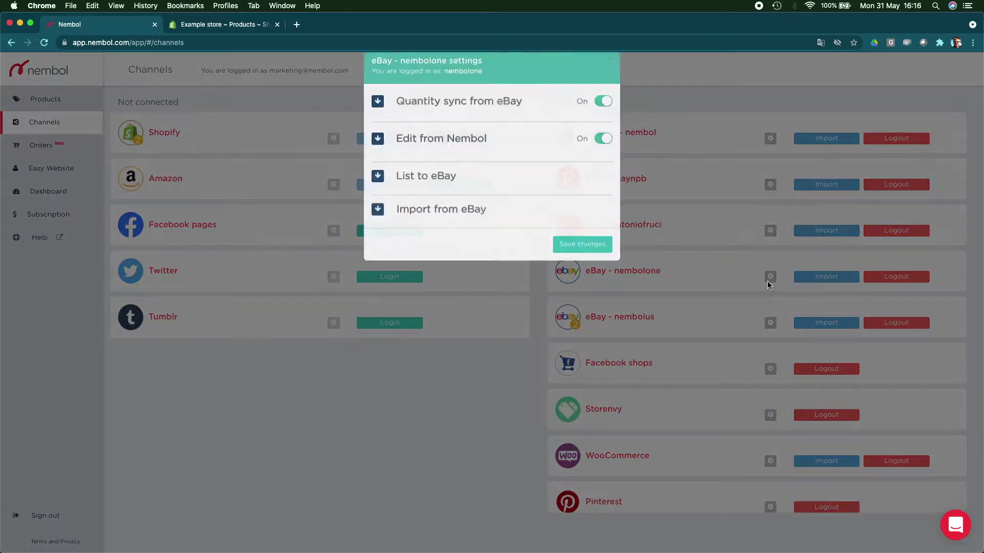
{"action": "left_click", "coordinate": [453, 230]}
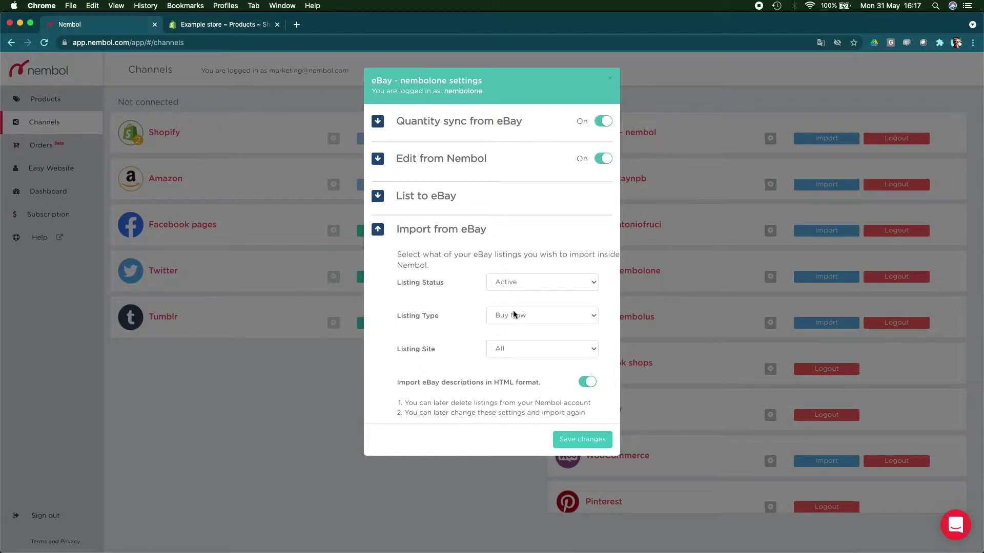
Step: Keep the eBay listing site set to All, close the settings and start the import
{"action": "left_click", "coordinate": [506, 350]}
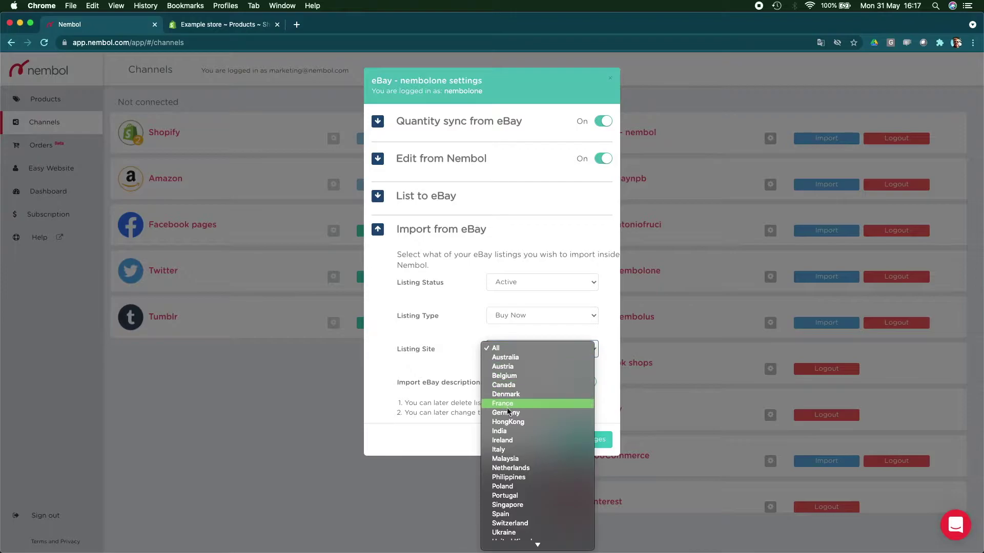
{"action": "left_click", "coordinate": [502, 349]}
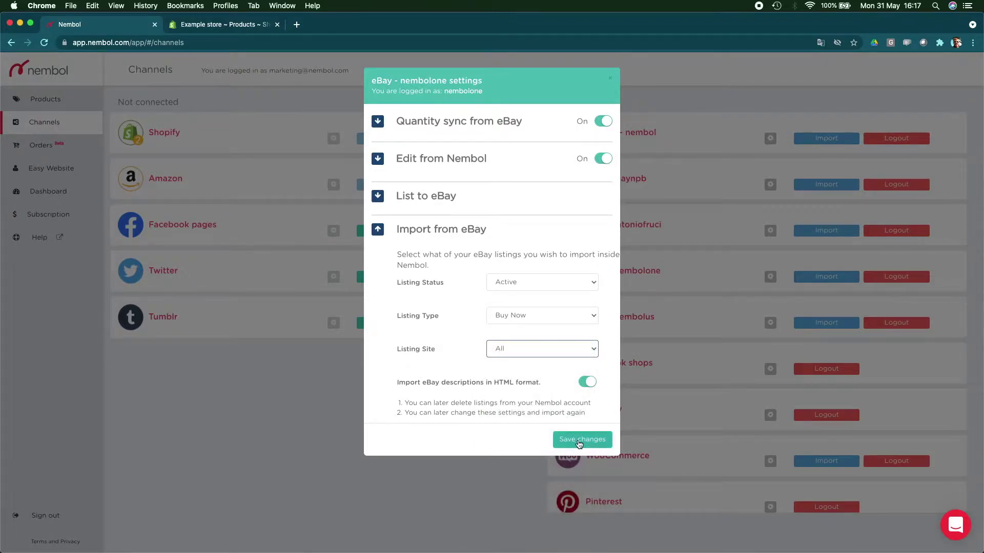
{"action": "left_click", "coordinate": [610, 79]}
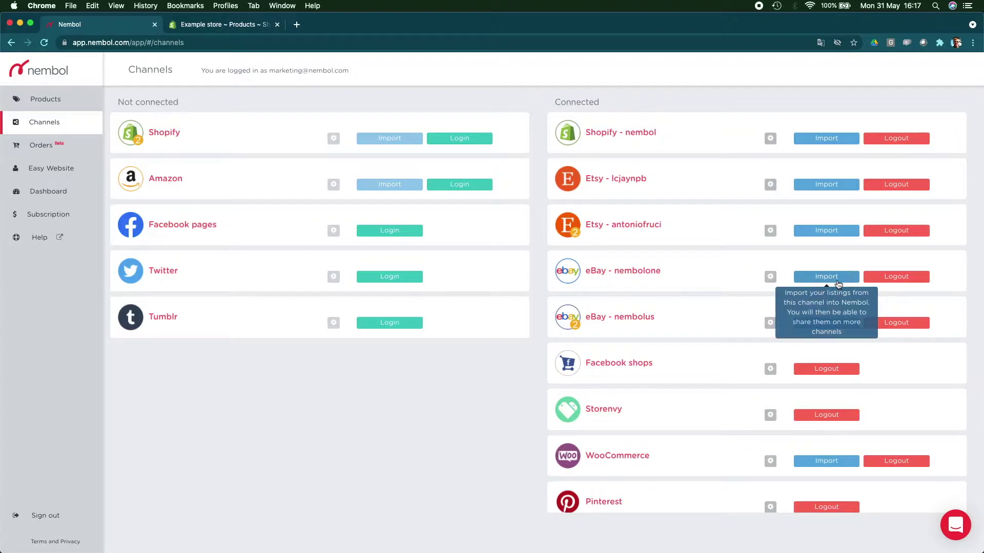
{"action": "left_click", "coordinate": [838, 284]}
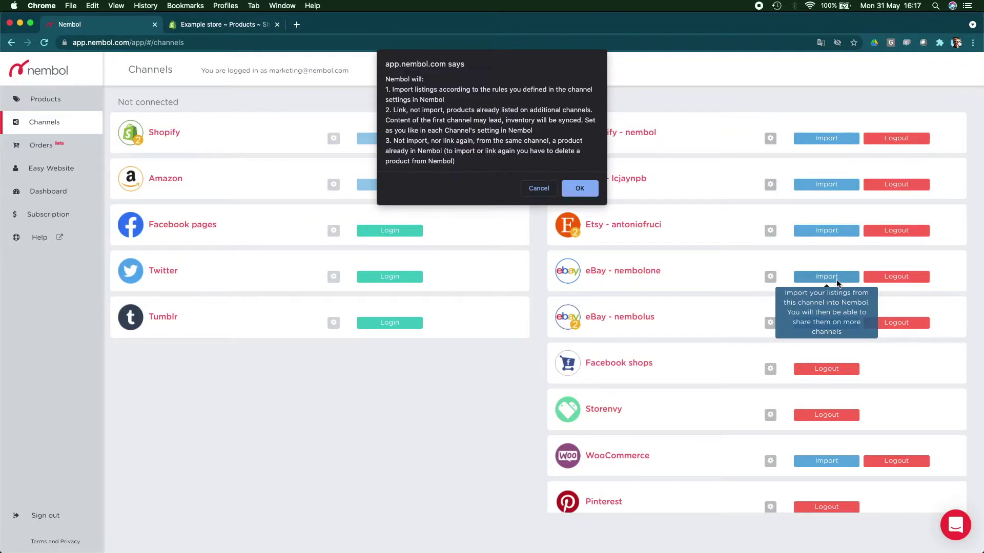
Step: Confirm the eBay - nembolone import, then return to and reload the Products list
{"action": "left_click", "coordinate": [579, 189]}
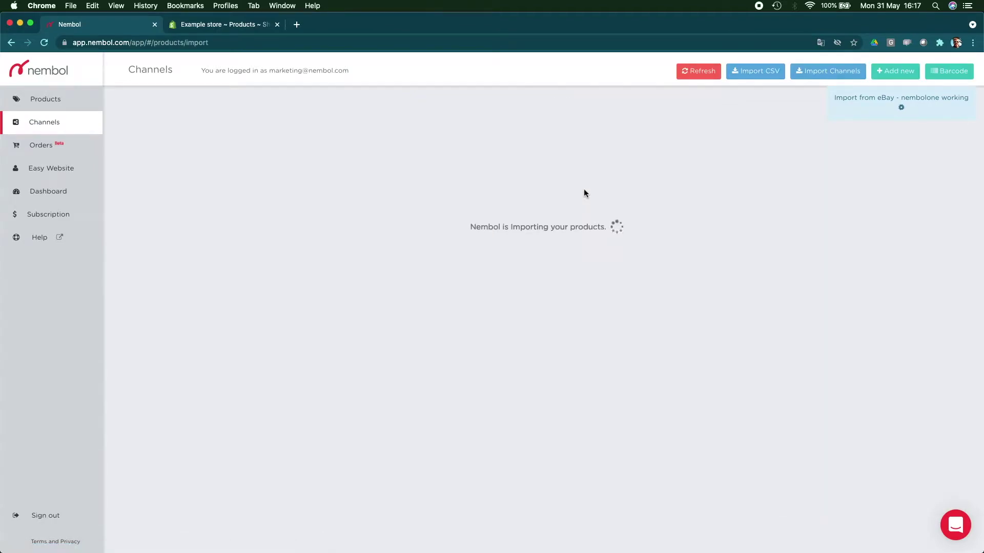
{"action": "left_click", "coordinate": [58, 98]}
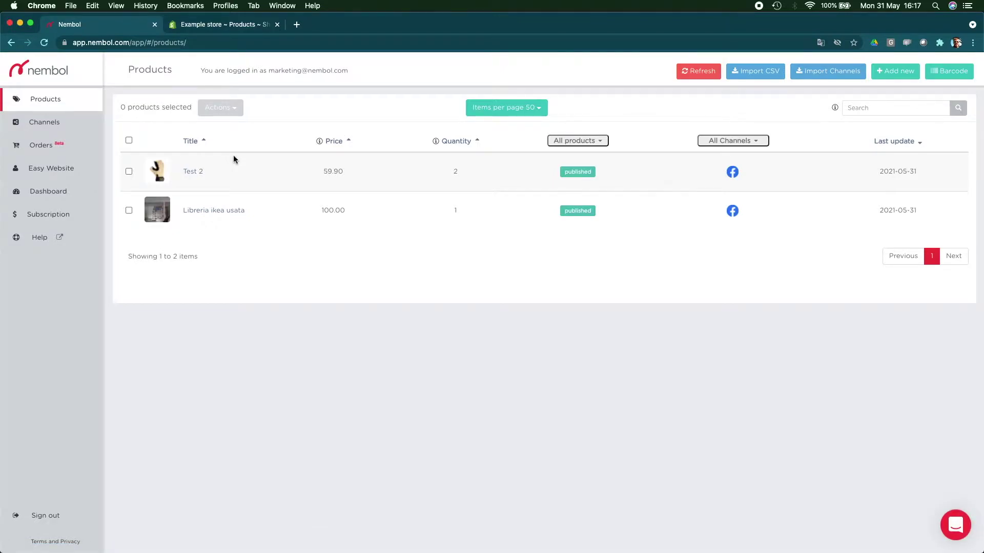
{"action": "left_click", "coordinate": [698, 75]}
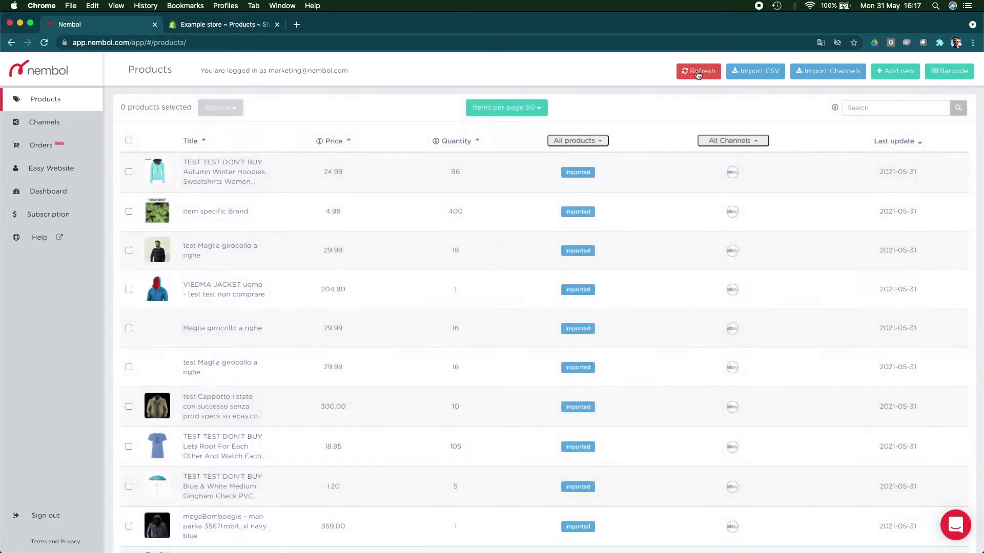
Step: Scroll through the Products list and refresh it until all 222 imported eBay items appear
{"action": "scroll", "coordinate": [651, 192], "scroll_direction": "down", "scroll_amount": 10}
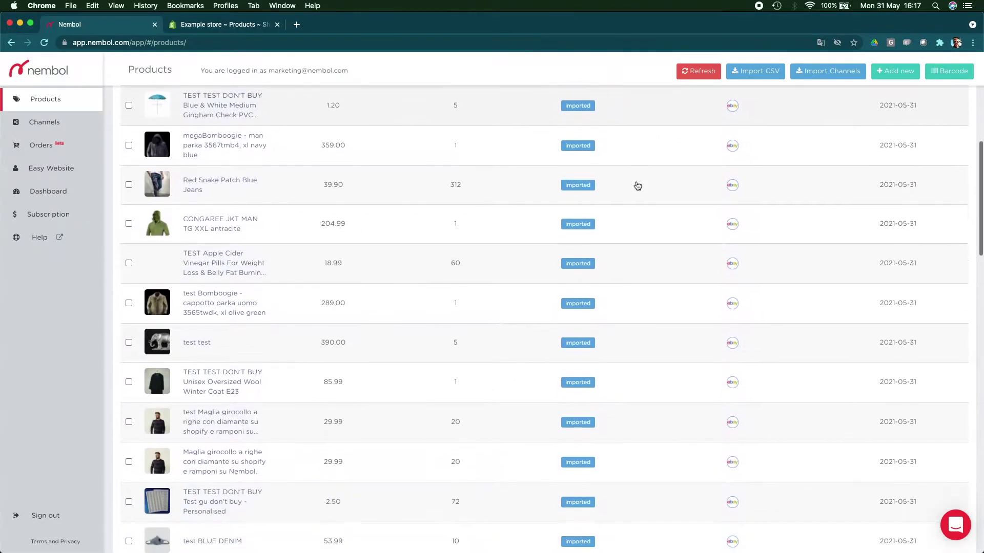
{"action": "scroll", "coordinate": [638, 185], "scroll_direction": "down", "scroll_amount": 15}
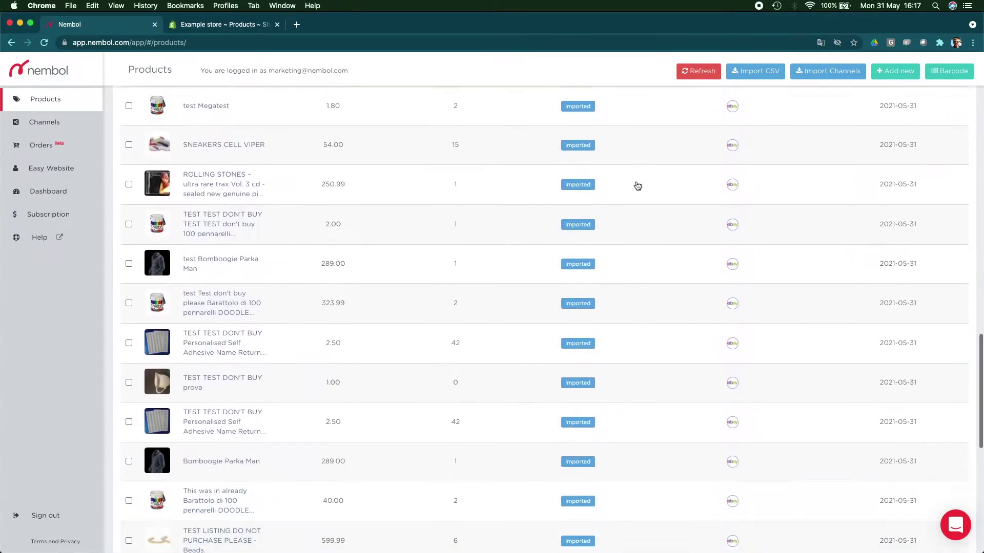
{"action": "scroll", "coordinate": [638, 185], "scroll_direction": "down", "scroll_amount": 8}
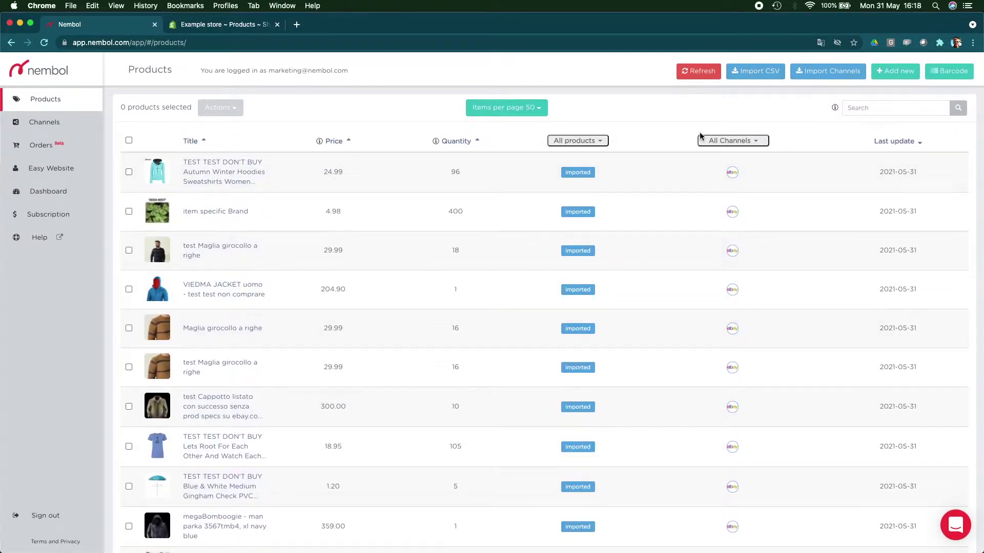
{"action": "left_click", "coordinate": [700, 75]}
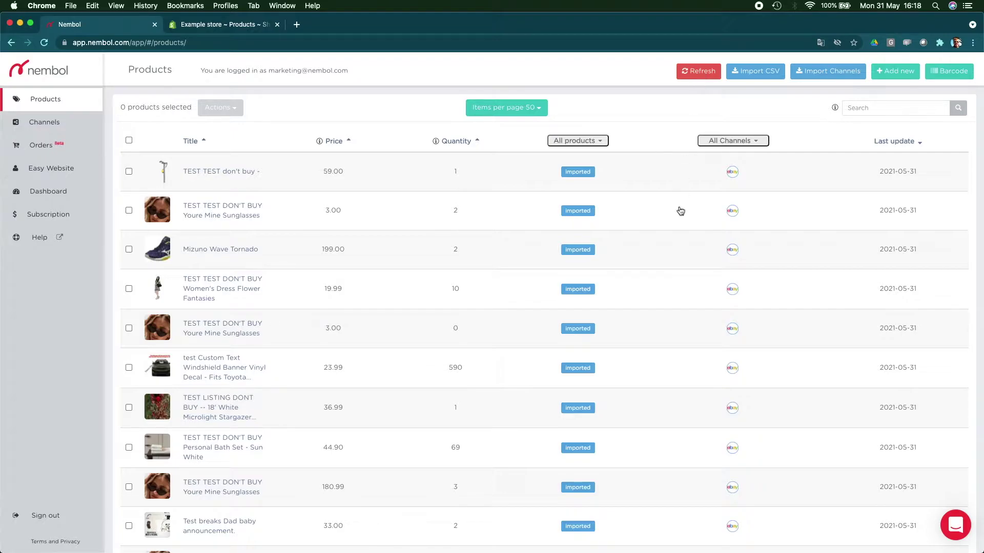
{"action": "scroll", "coordinate": [678, 211], "scroll_direction": "down", "scroll_amount": 15}
{"action": "scroll", "coordinate": [678, 217], "scroll_direction": "down", "scroll_amount": 10}
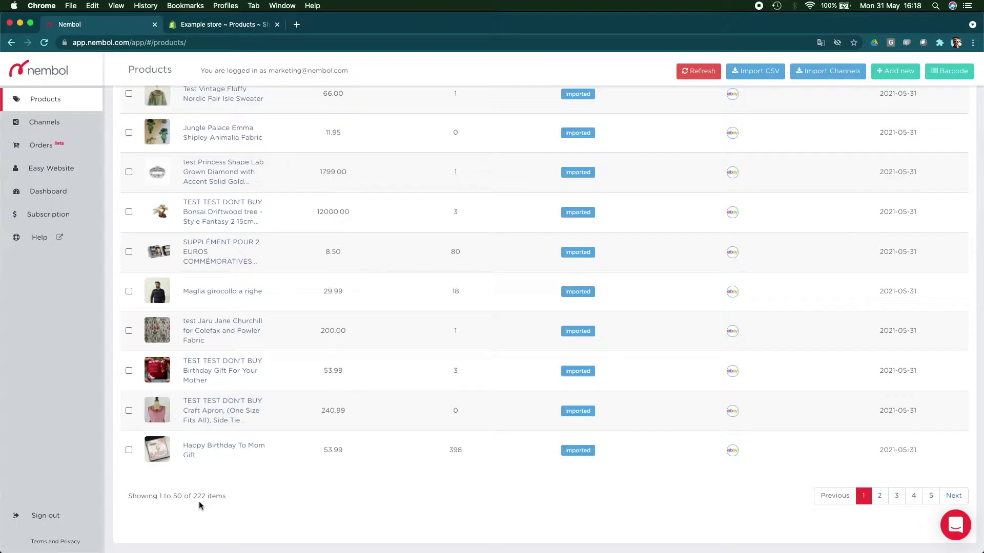
{"action": "scroll", "coordinate": [664, 288], "scroll_direction": "up", "scroll_amount": 15}
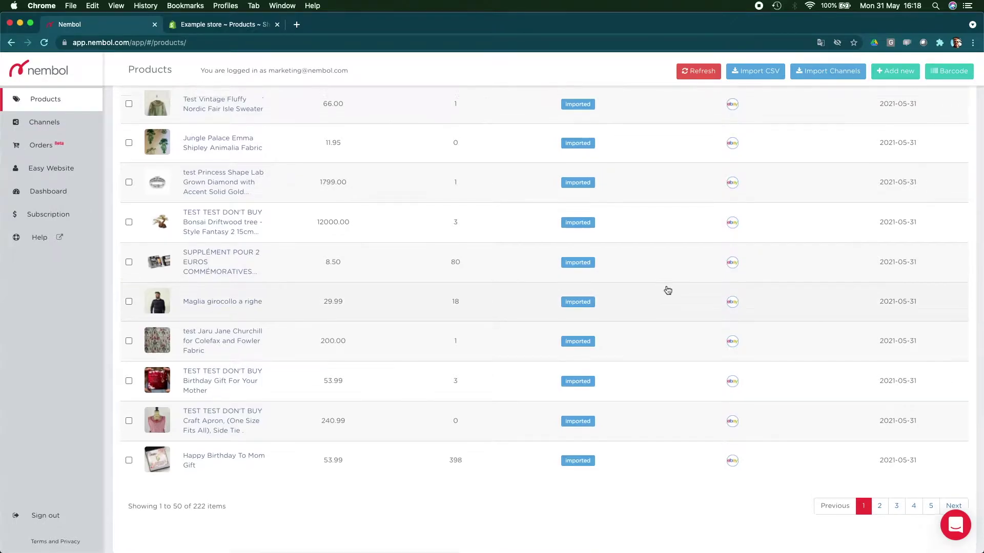
{"action": "scroll", "coordinate": [664, 288], "scroll_direction": "up", "scroll_amount": 10}
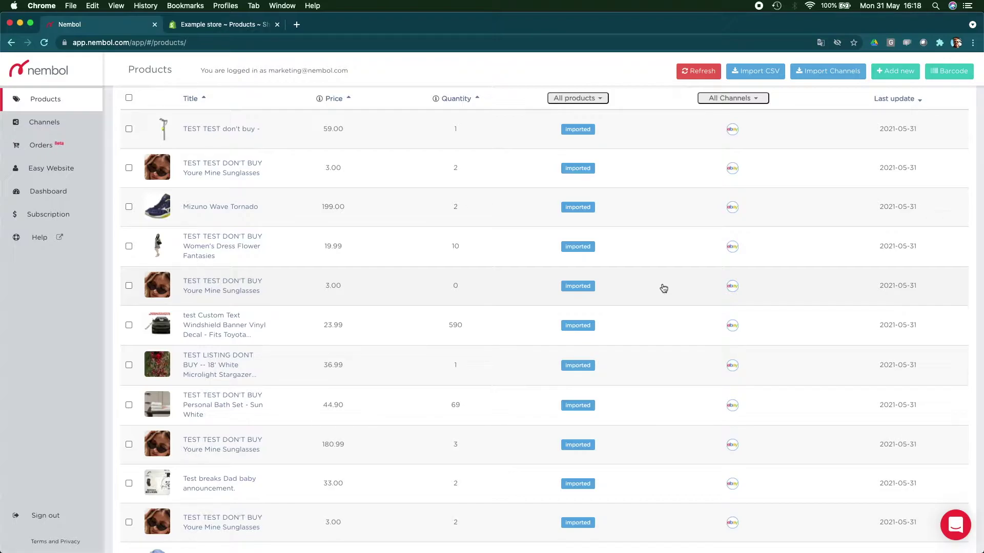
{"action": "left_click", "coordinate": [704, 72]}
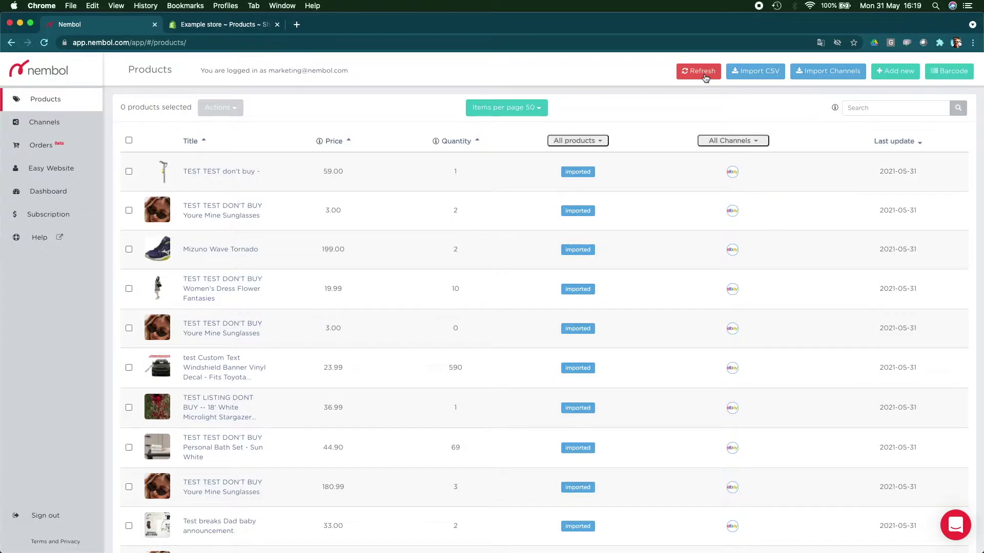
{"action": "scroll", "coordinate": [687, 217], "scroll_direction": "down", "scroll_amount": 20}
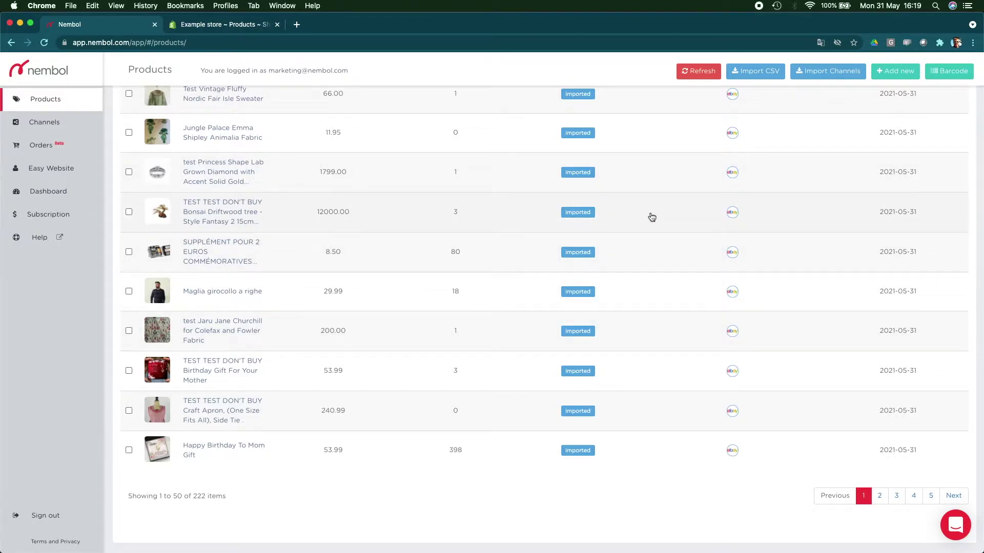
{"action": "scroll", "coordinate": [652, 217], "scroll_direction": "up", "scroll_amount": 1}
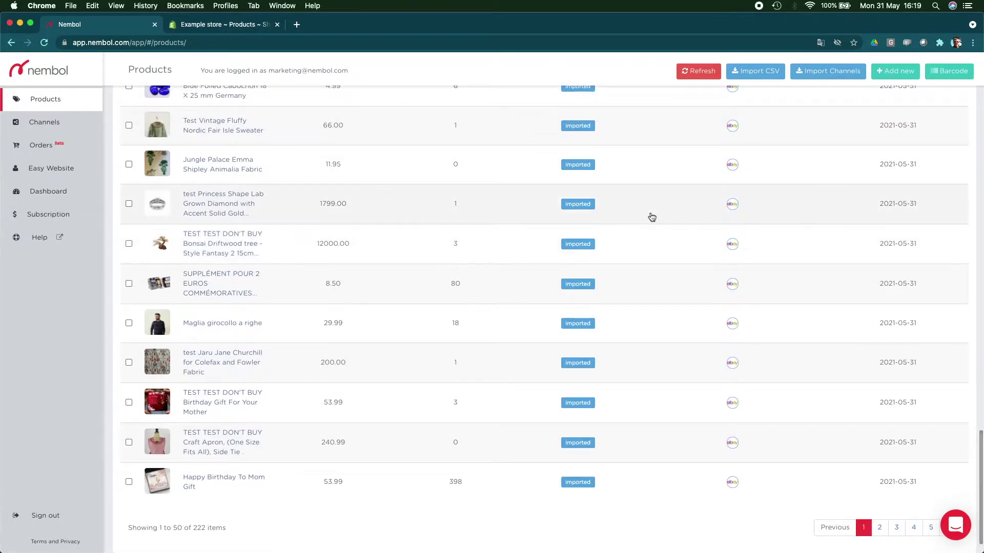
{"action": "scroll", "coordinate": [652, 218], "scroll_direction": "up", "scroll_amount": 20}
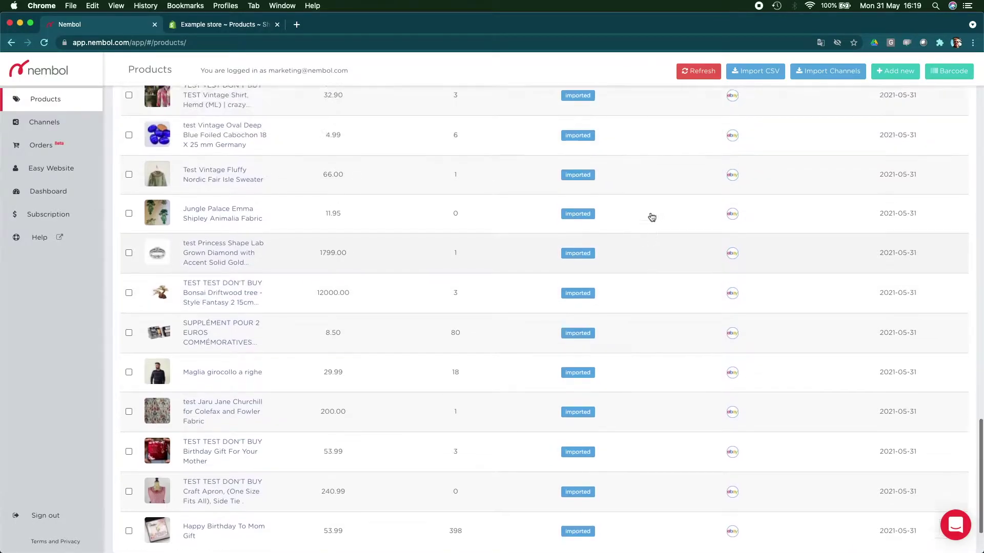
{"action": "scroll", "coordinate": [652, 216], "scroll_direction": "up", "scroll_amount": 10}
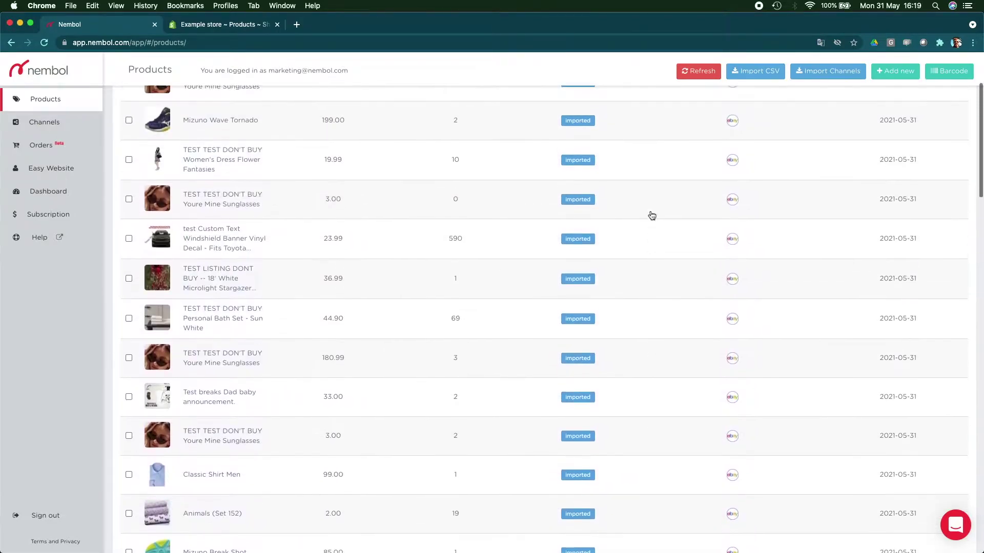
{"action": "left_click", "coordinate": [698, 72]}
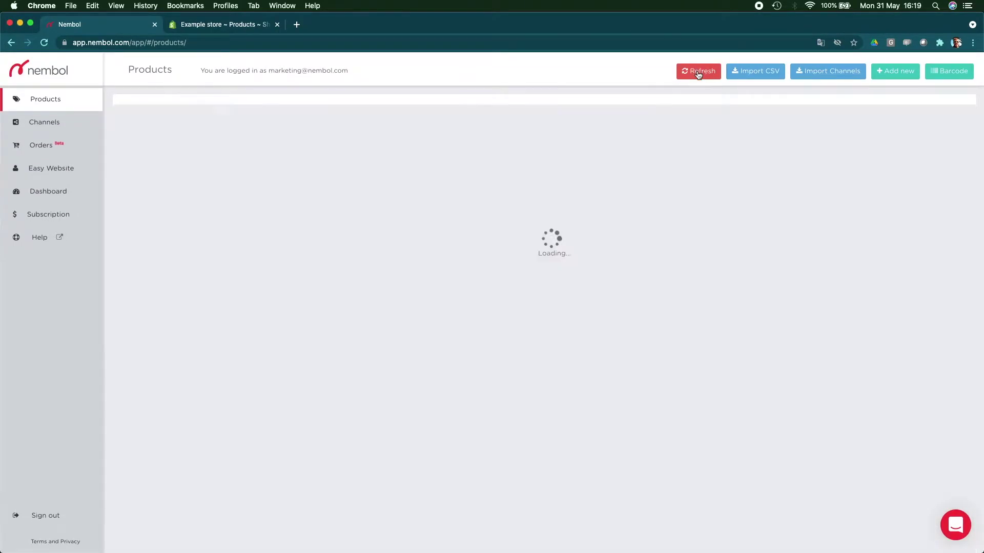
{"action": "scroll", "coordinate": [640, 250], "scroll_direction": "down", "scroll_amount": 10}
{"action": "scroll", "coordinate": [641, 250], "scroll_direction": "down", "scroll_amount": 10}
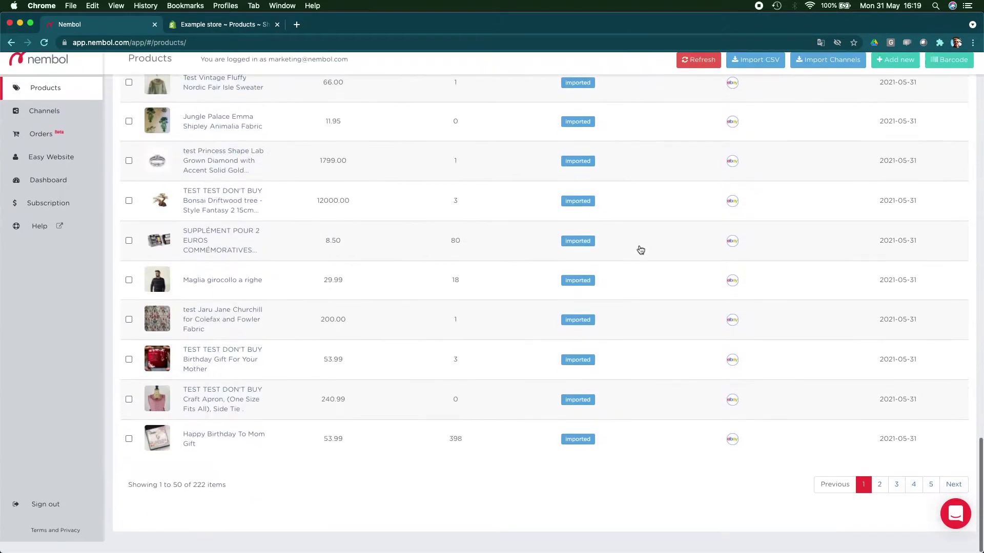
{"action": "scroll", "coordinate": [308, 463], "scroll_direction": "up", "scroll_amount": 3}
{"action": "scroll", "coordinate": [308, 463], "scroll_direction": "up", "scroll_amount": 10}
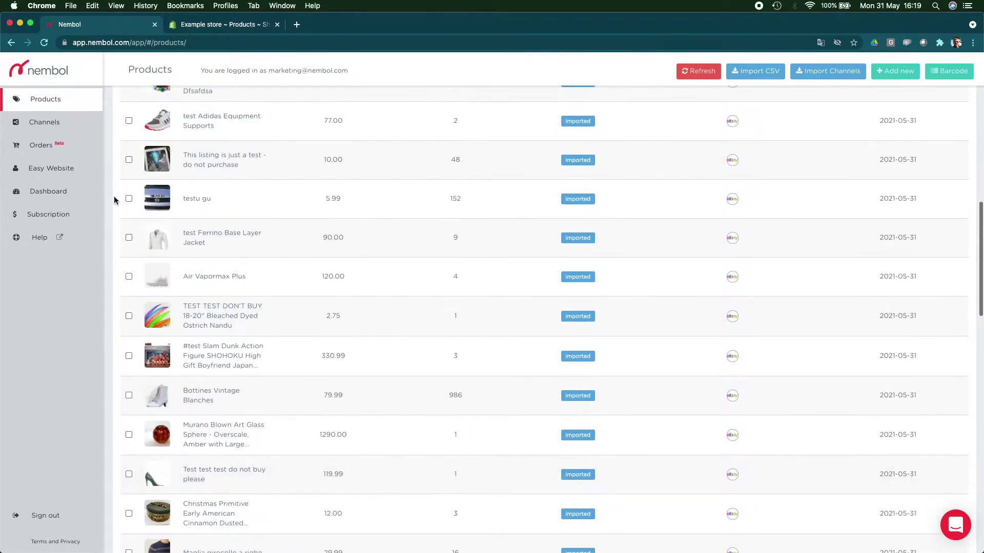
Step: From the Channels list, open the gear settings of the Shopify - nembol channel
{"action": "left_click", "coordinate": [51, 124]}
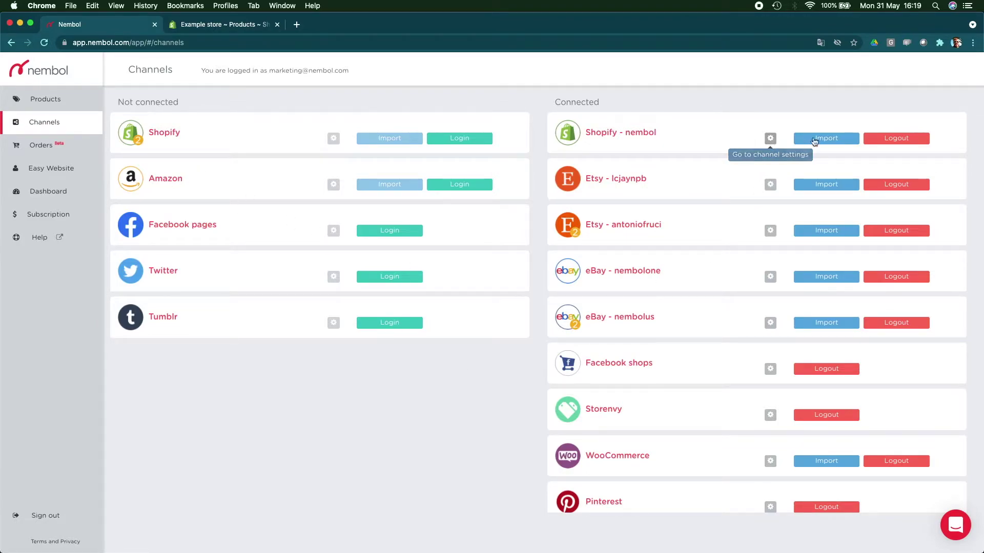
{"action": "left_click", "coordinate": [770, 139]}
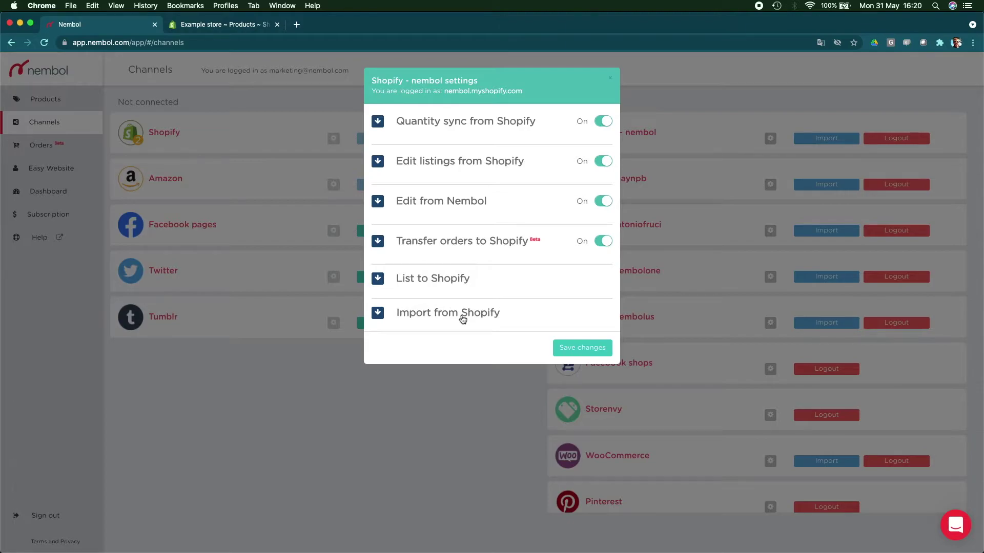
Step: Keep Shopify import Product Status and Collection both at all, then close the settings dialog
{"action": "left_click", "coordinate": [463, 318]}
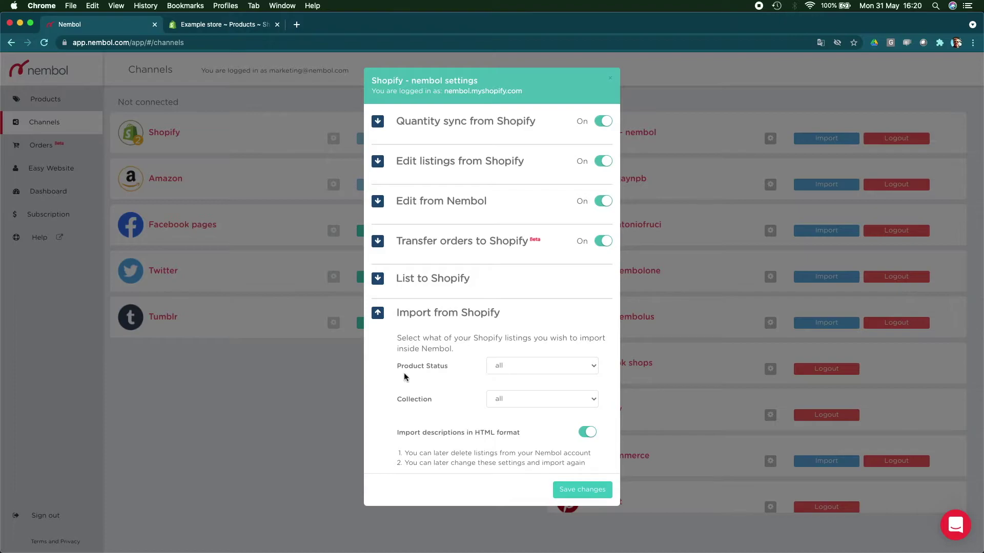
{"action": "left_click", "coordinate": [510, 364]}
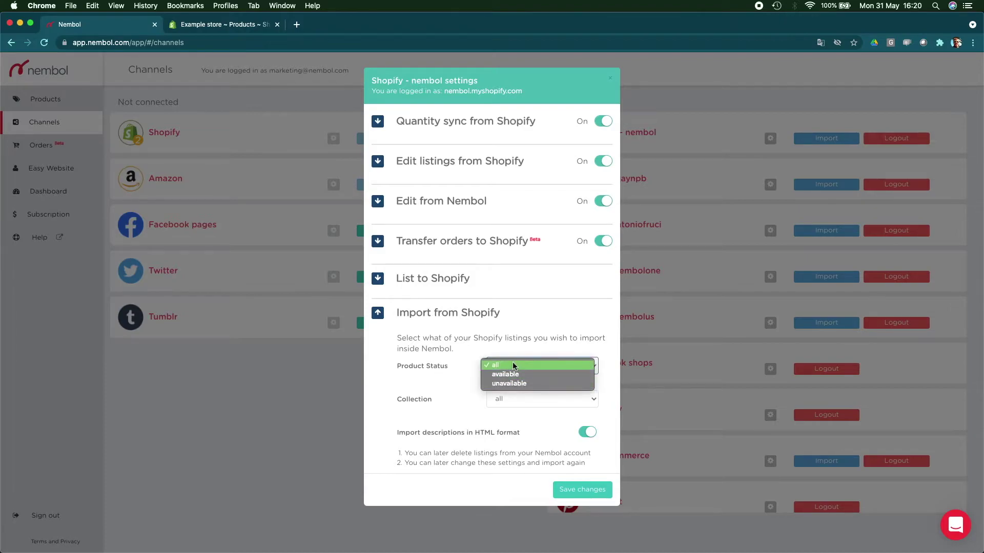
{"action": "left_click", "coordinate": [512, 363]}
{"action": "left_click", "coordinate": [505, 396]}
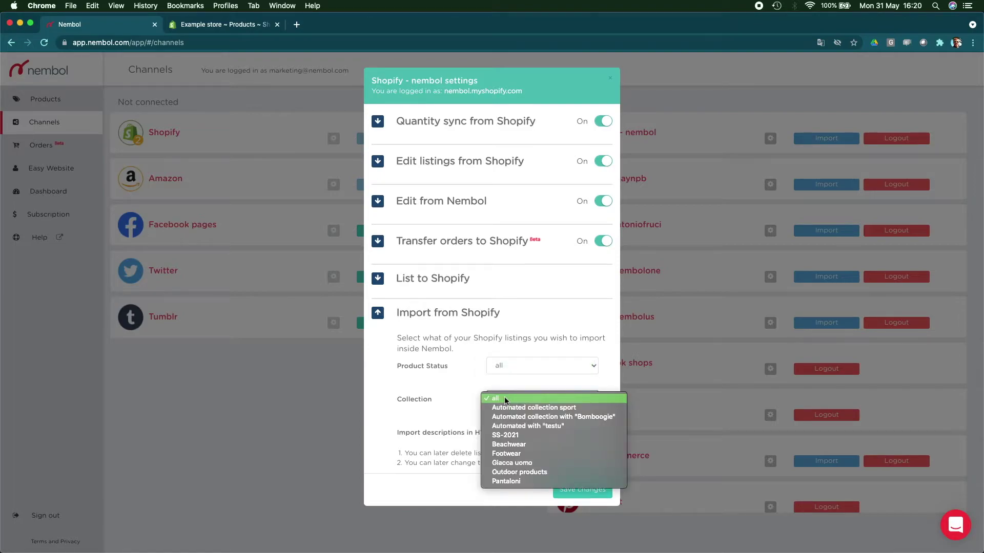
{"action": "left_click", "coordinate": [504, 397]}
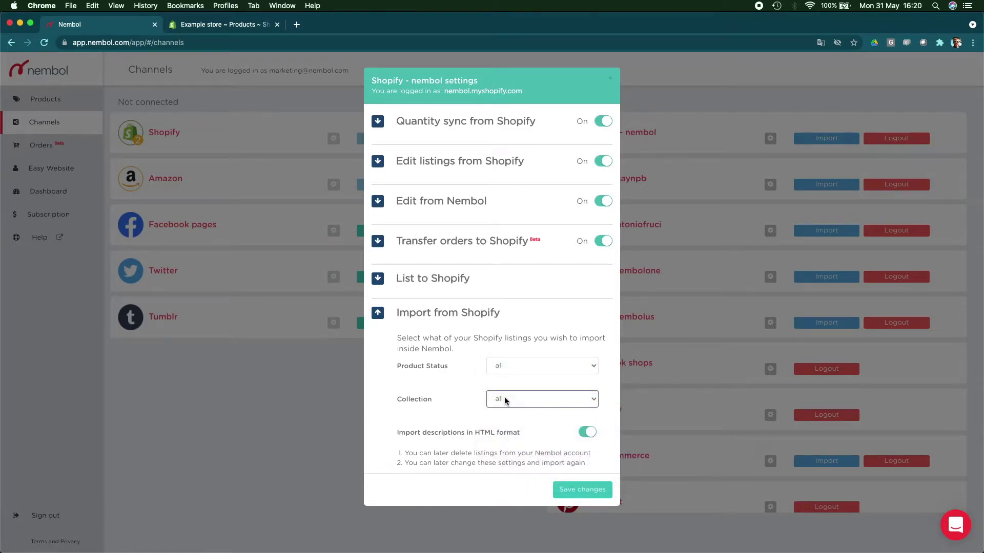
{"action": "left_click", "coordinate": [611, 80]}
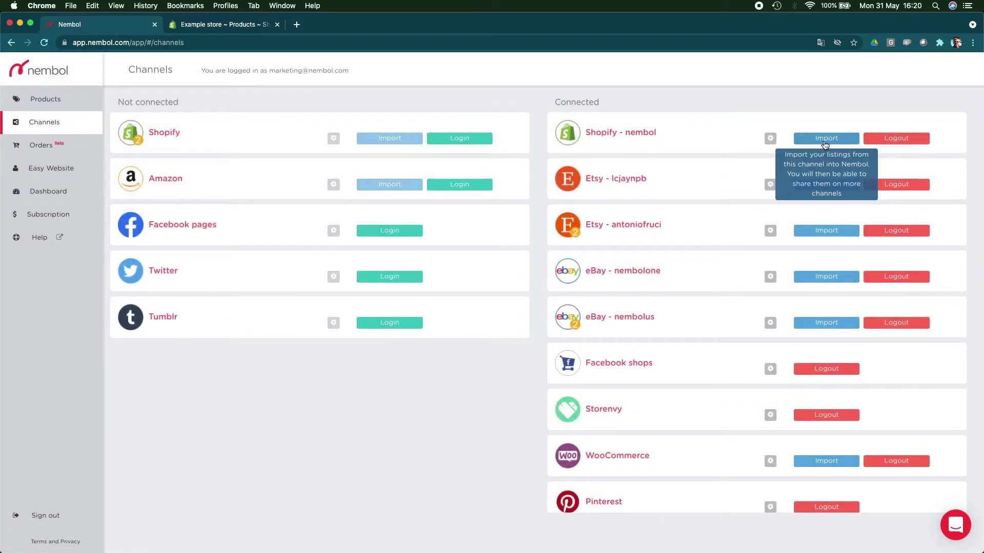
Step: Import the Shopify - nembol listings and confirm with OK
{"action": "left_click", "coordinate": [825, 141]}
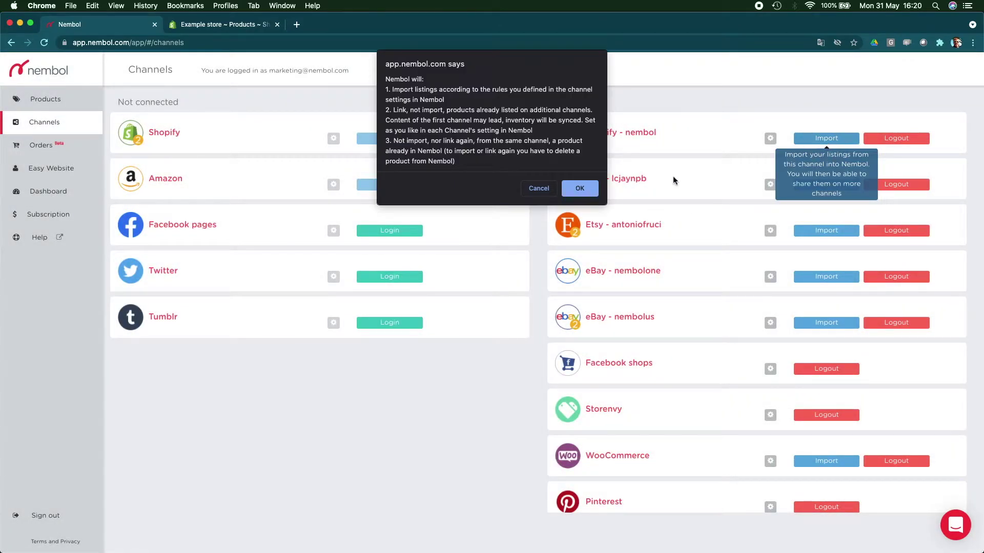
{"action": "left_click", "coordinate": [582, 188]}
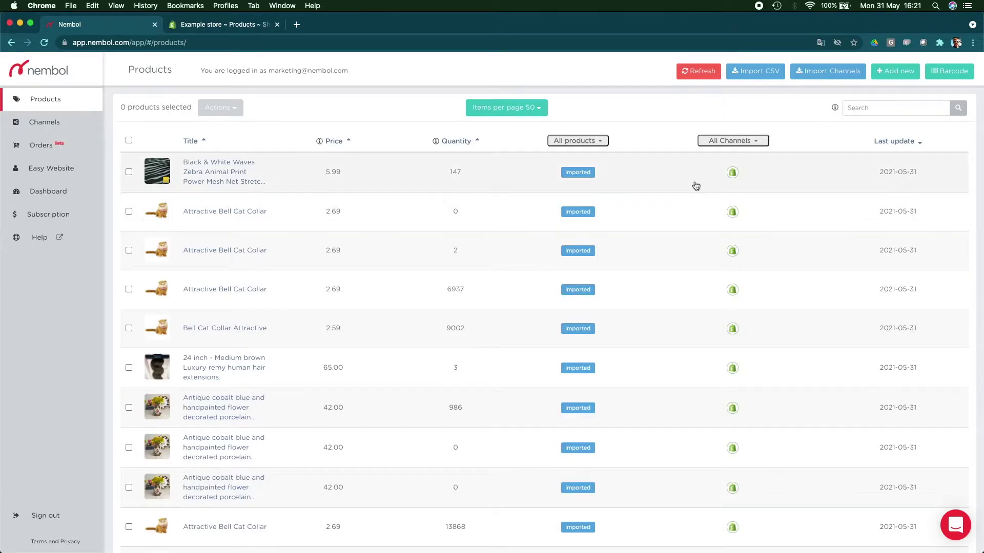
Step: Scroll down to the pagination footer showing 1 to 50 of 411 items and go to the next page
{"action": "scroll", "coordinate": [694, 184], "scroll_direction": "down", "scroll_amount": 1}
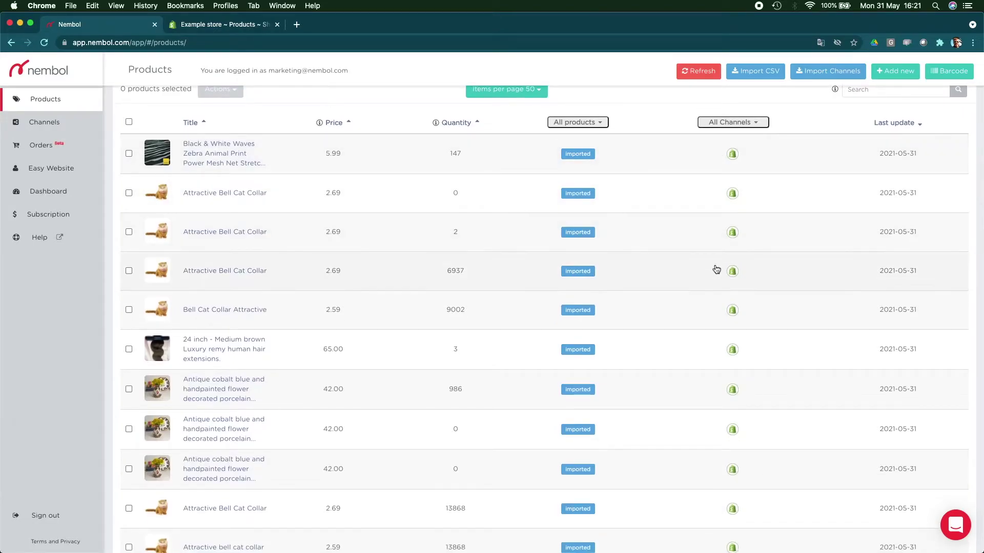
{"action": "scroll", "coordinate": [716, 269], "scroll_direction": "down", "scroll_amount": 2}
{"action": "scroll", "coordinate": [716, 269], "scroll_direction": "down", "scroll_amount": 15}
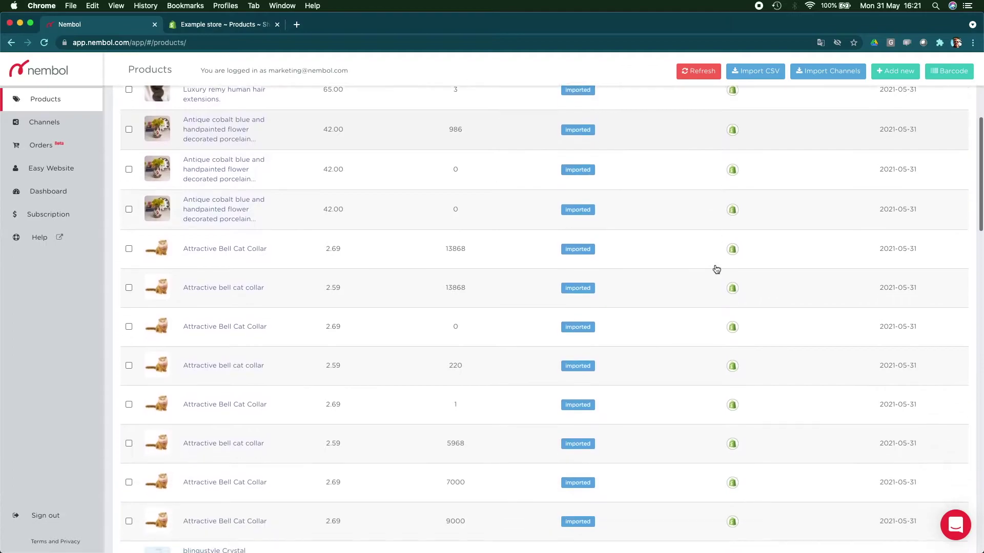
{"action": "scroll", "coordinate": [716, 273], "scroll_direction": "down", "scroll_amount": 20}
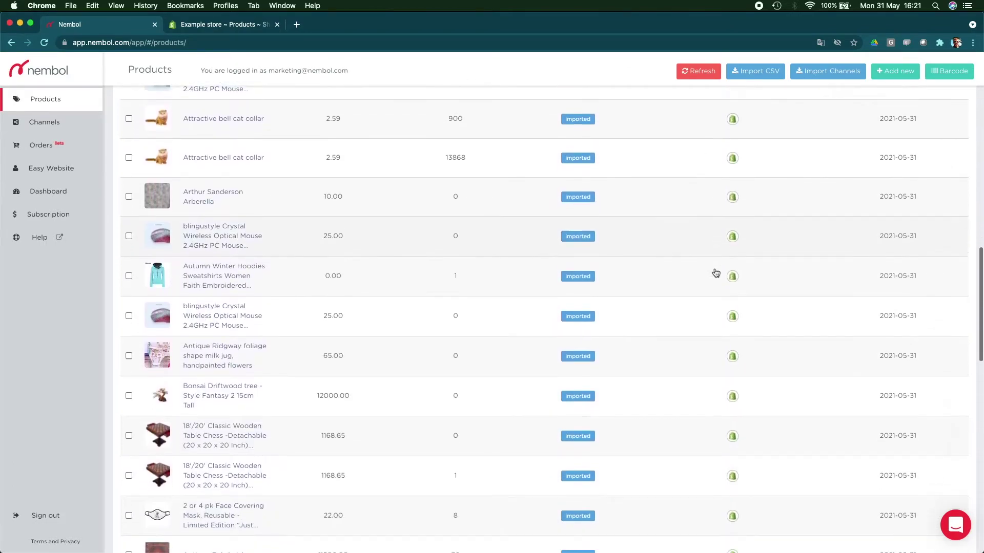
{"action": "scroll", "coordinate": [715, 273], "scroll_direction": "down", "scroll_amount": 15}
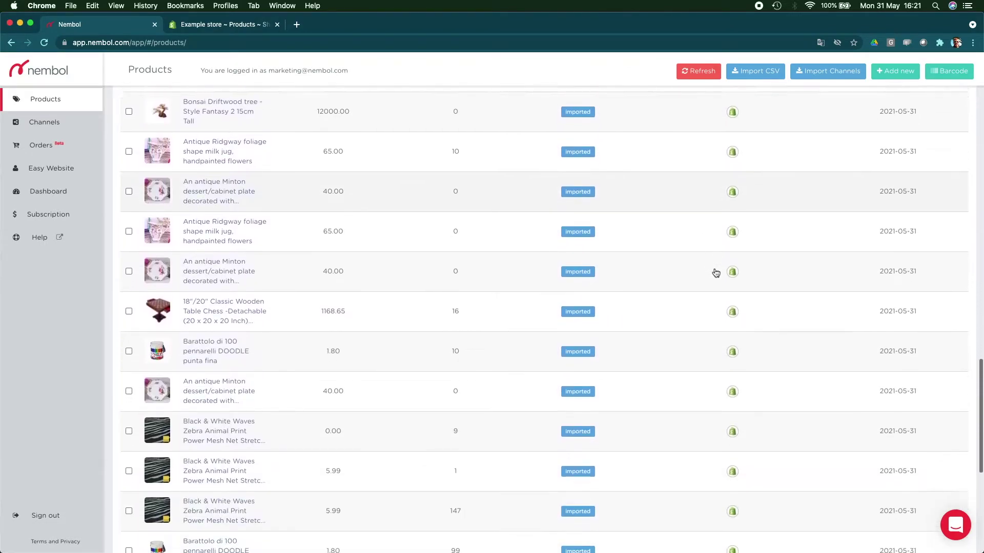
{"action": "scroll", "coordinate": [716, 273], "scroll_direction": "down", "scroll_amount": 1}
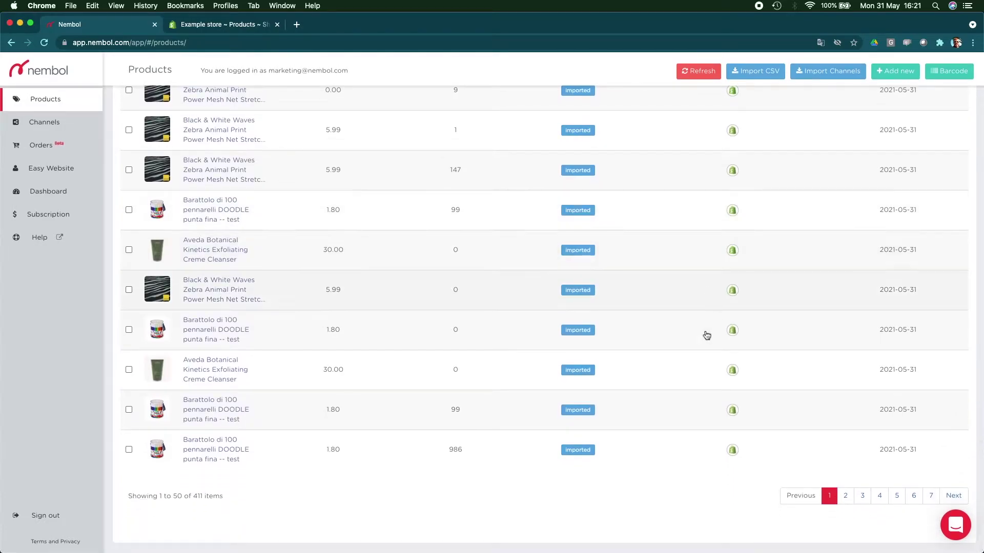
{"action": "left_click", "coordinate": [846, 499]}
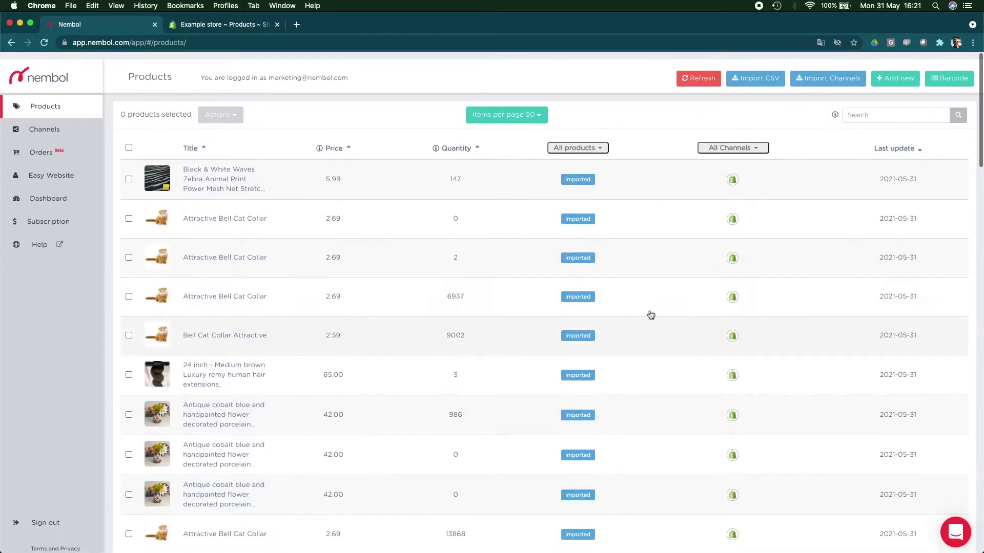
Step: Show 200 products per page and scroll to items like Surfboard test 500 linked to eBay and Shopify
{"action": "left_click", "coordinate": [528, 107]}
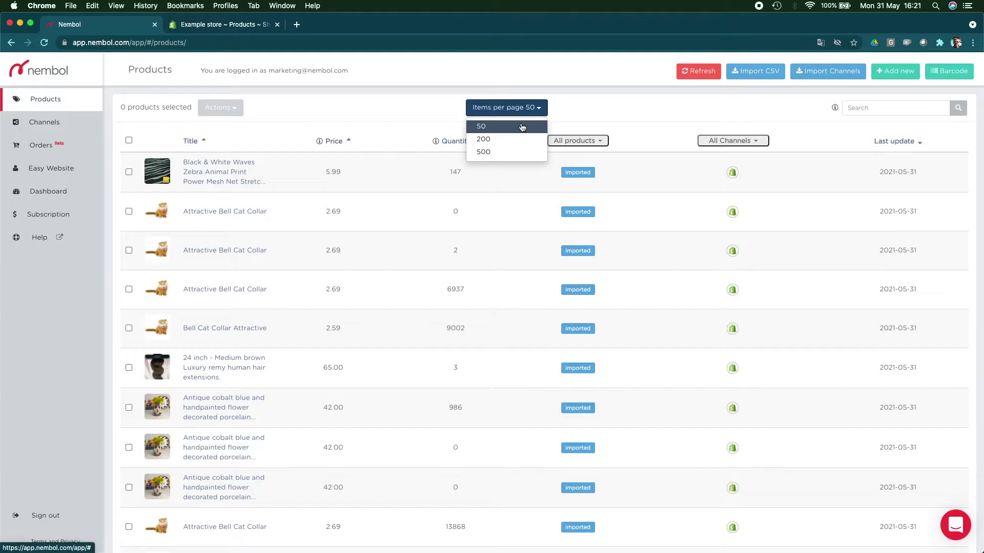
{"action": "left_click", "coordinate": [521, 140]}
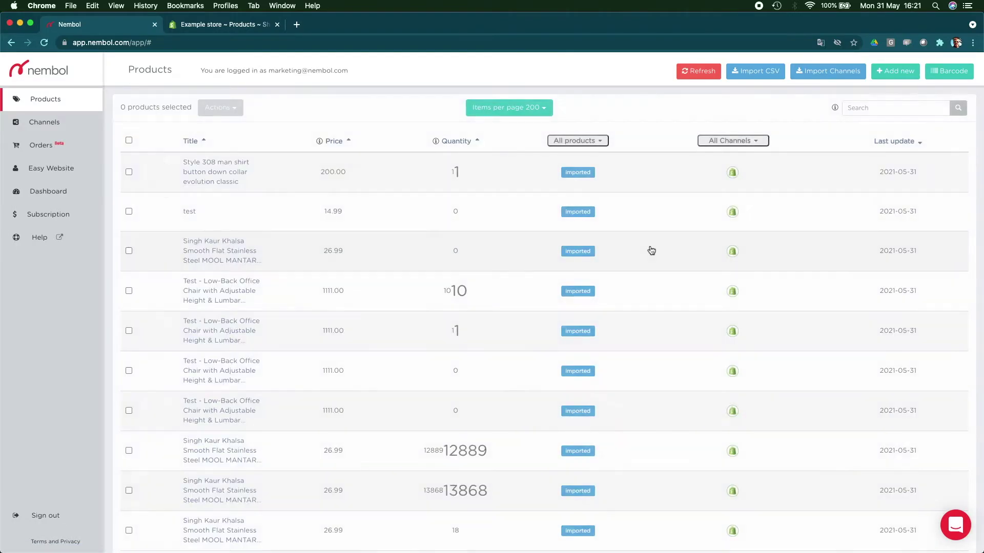
{"action": "scroll", "coordinate": [650, 249], "scroll_direction": "down", "scroll_amount": 10}
{"action": "scroll", "coordinate": [650, 250], "scroll_direction": "down", "scroll_amount": 15}
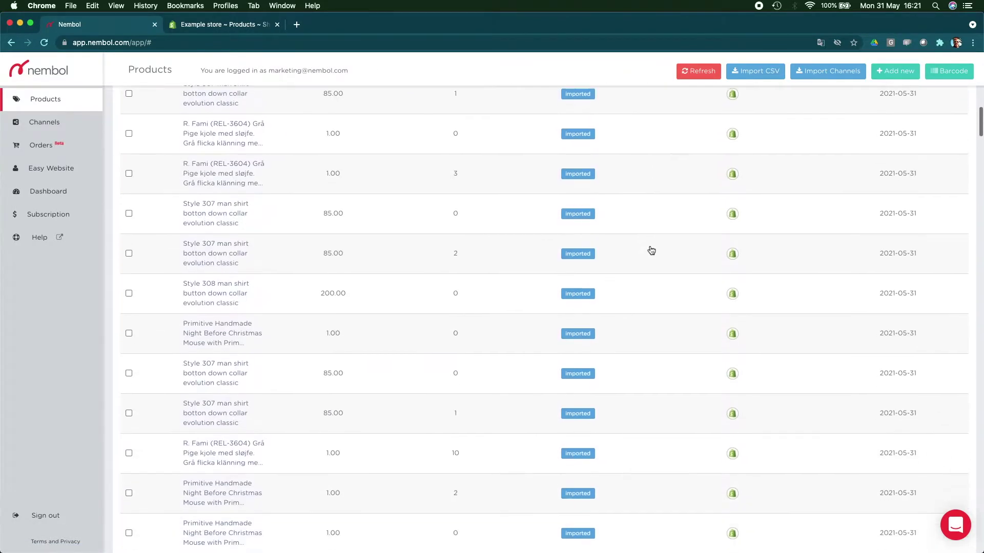
{"action": "scroll", "coordinate": [651, 250], "scroll_direction": "down", "scroll_amount": 15}
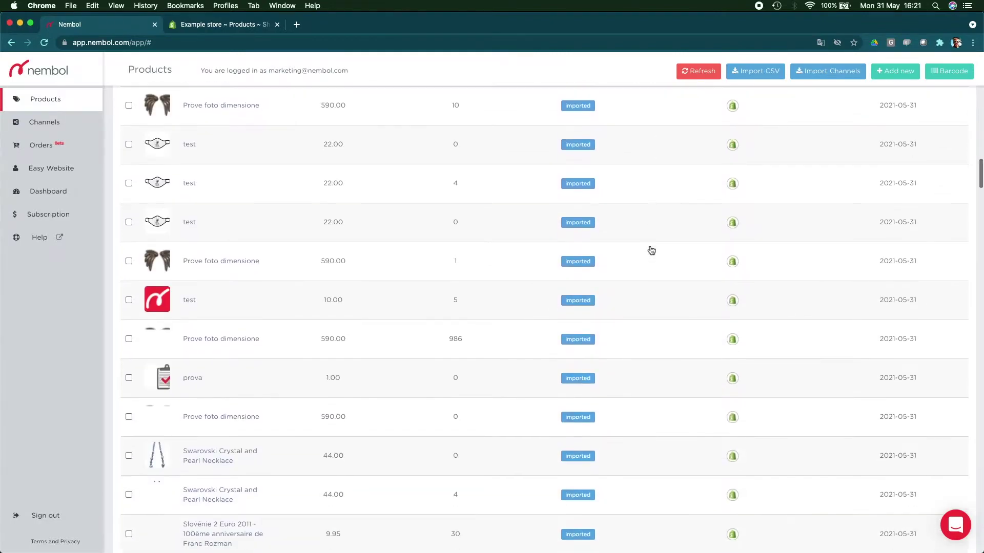
{"action": "scroll", "coordinate": [651, 250], "scroll_direction": "down", "scroll_amount": 15}
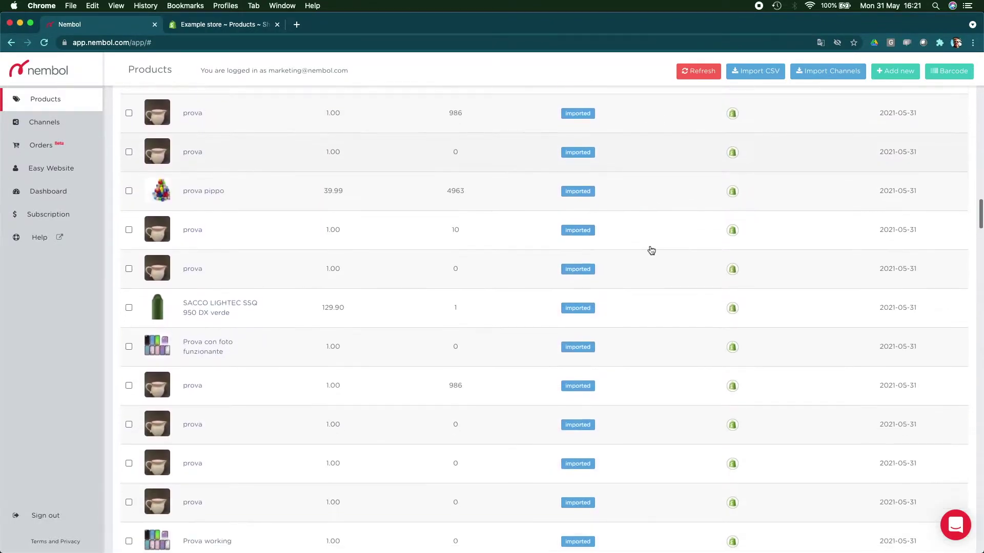
{"action": "scroll", "coordinate": [651, 250], "scroll_direction": "down", "scroll_amount": 15}
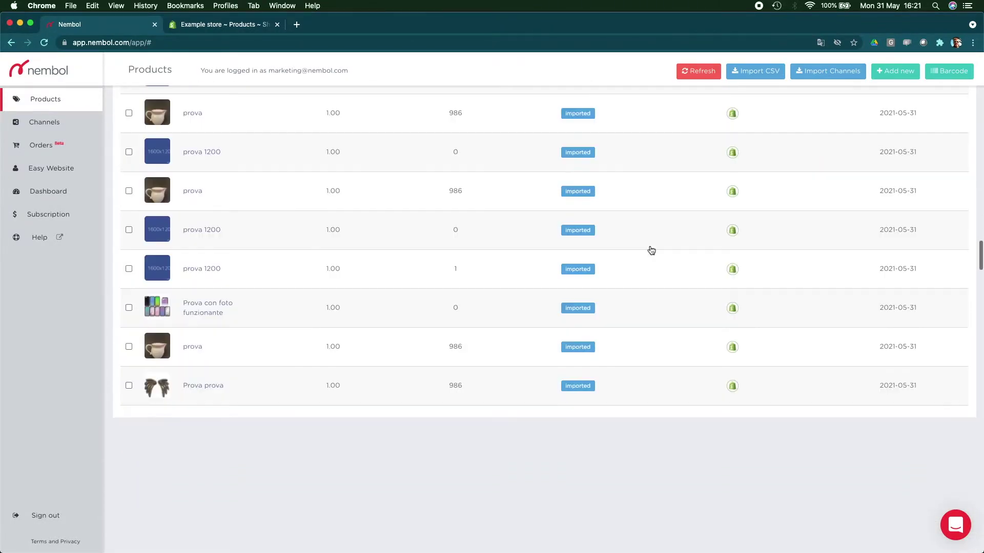
{"action": "scroll", "coordinate": [650, 250], "scroll_direction": "down", "scroll_amount": 15}
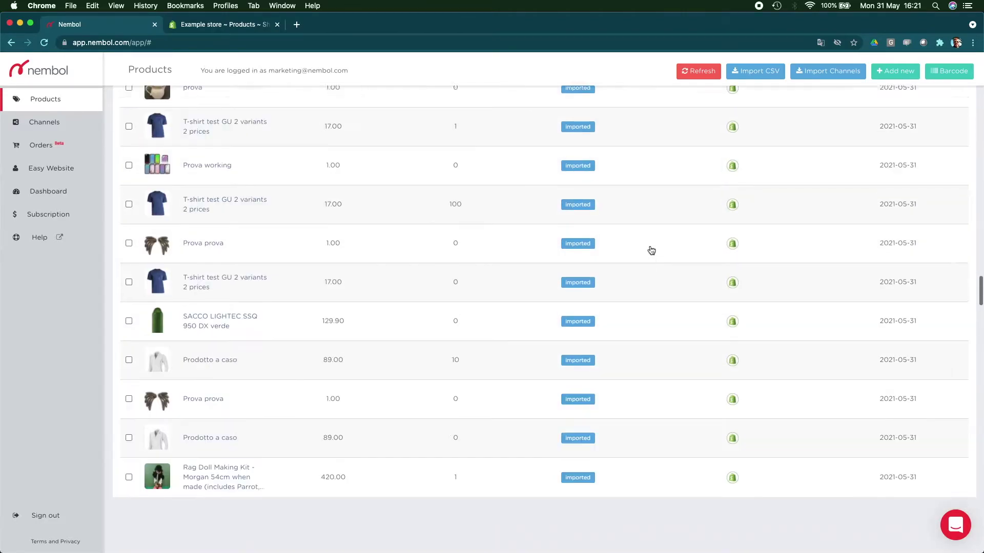
{"action": "scroll", "coordinate": [650, 250], "scroll_direction": "down", "scroll_amount": 5}
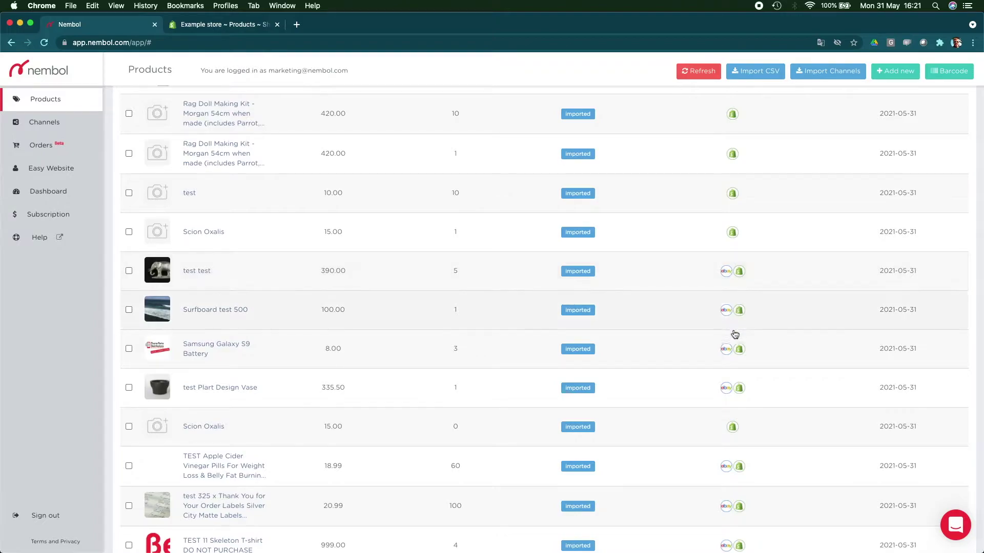
{"action": "scroll", "coordinate": [735, 399], "scroll_direction": "down", "scroll_amount": 1}
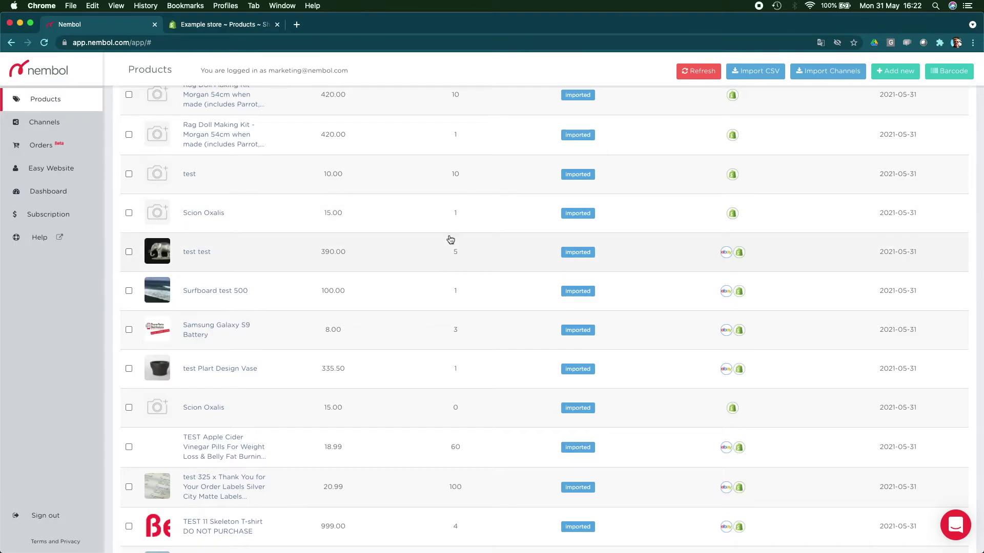
{"action": "scroll", "coordinate": [507, 298], "scroll_direction": "down", "scroll_amount": 3}
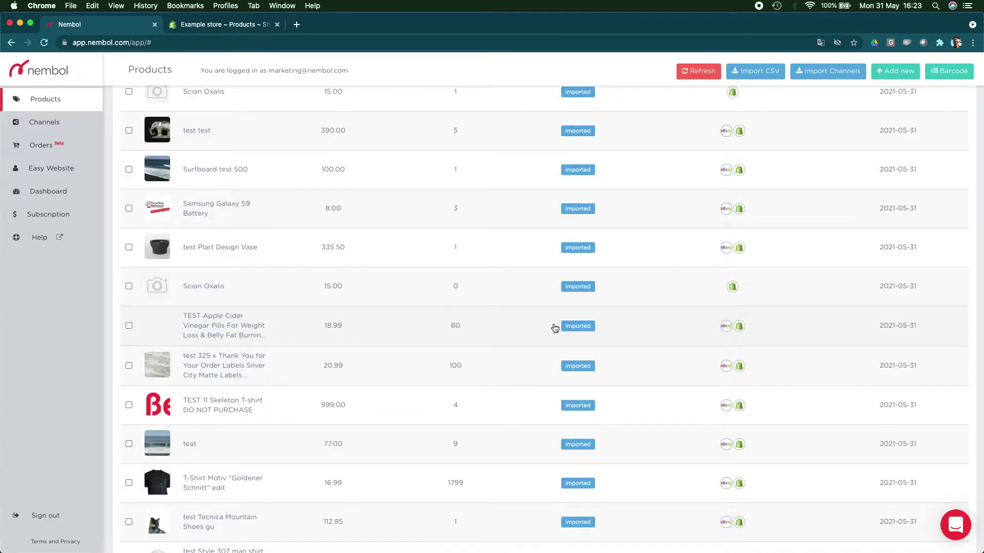
{"action": "scroll", "coordinate": [555, 328], "scroll_direction": "down", "scroll_amount": 14}
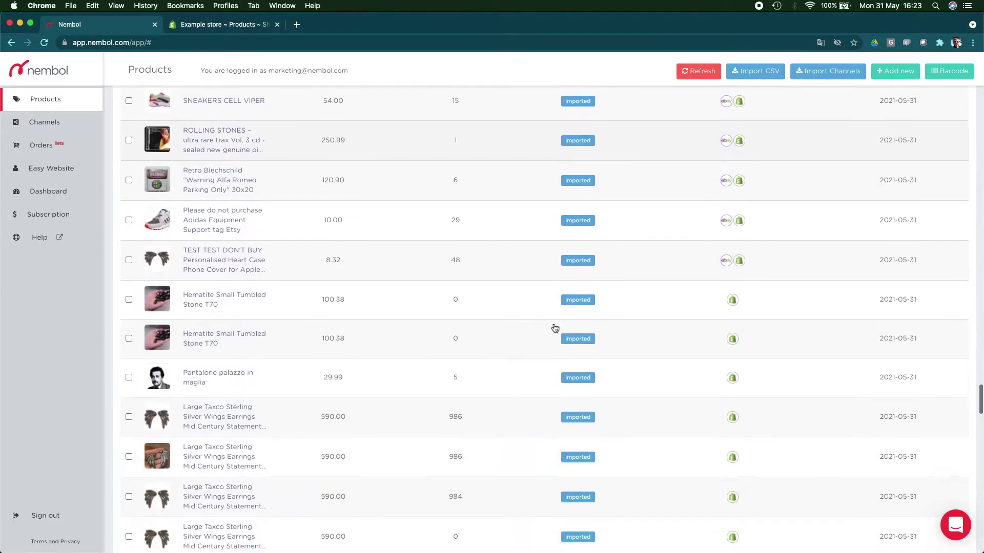
{"action": "scroll", "coordinate": [555, 328], "scroll_direction": "down", "scroll_amount": 1}
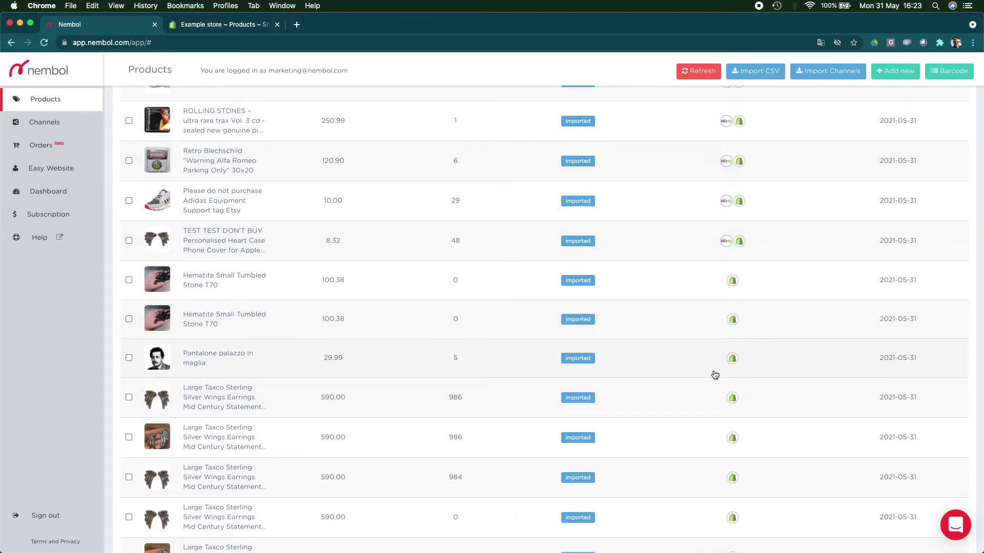
Step: In Mail, open the 220-product eBay import email, then close it
{"action": "key", "text": "super+Tab"}
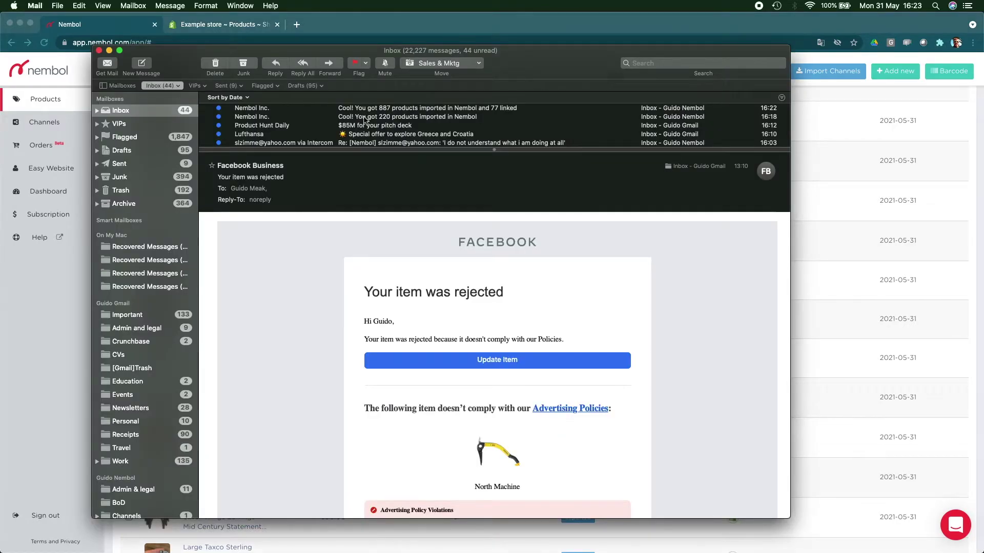
{"action": "double_click", "coordinate": [365, 116]}
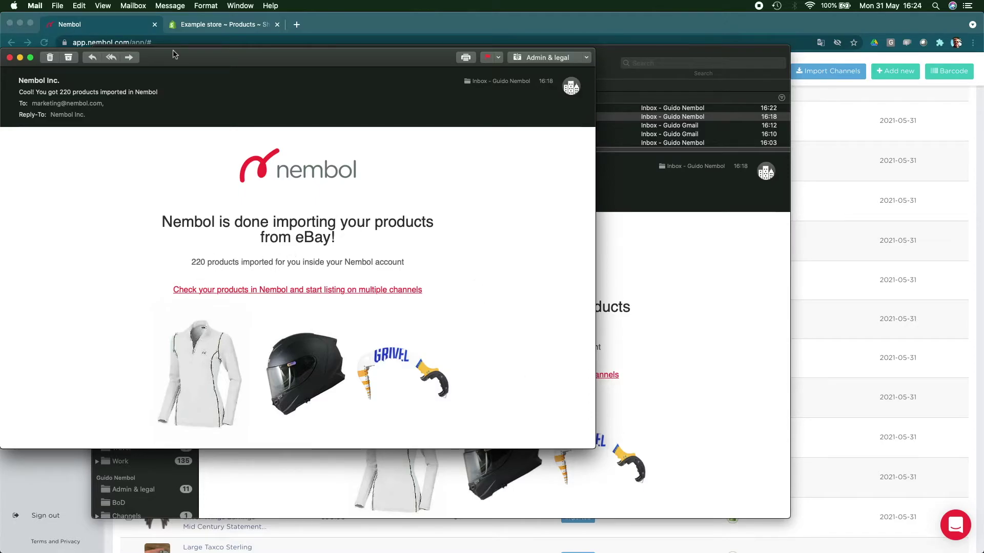
{"action": "left_click_drag", "start_coordinate": [185, 59], "coordinate": [338, 159]}
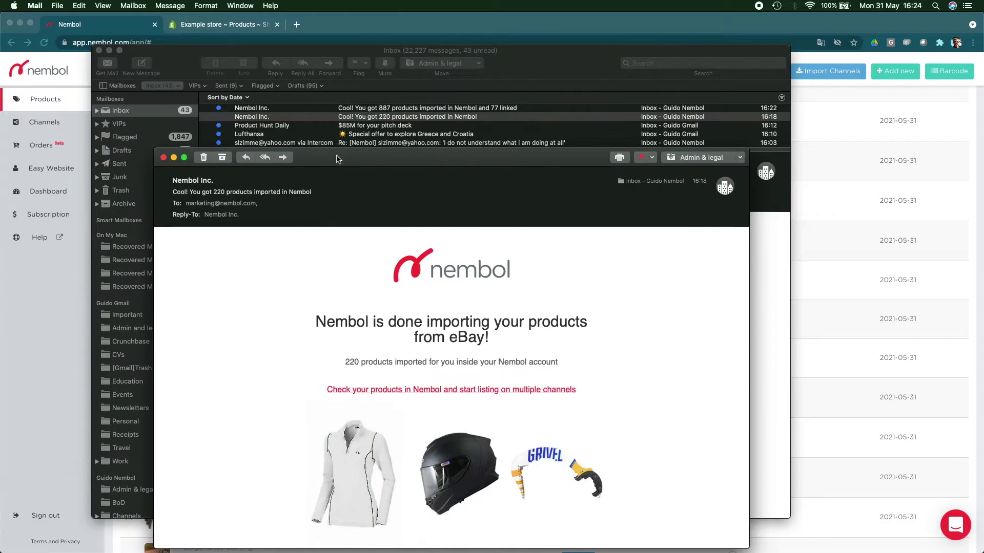
{"action": "left_click", "coordinate": [164, 159]}
Step: Open the 887-product Shopify import email, highlight the 887 count, and return to Nembol
{"action": "left_click", "coordinate": [388, 109]}
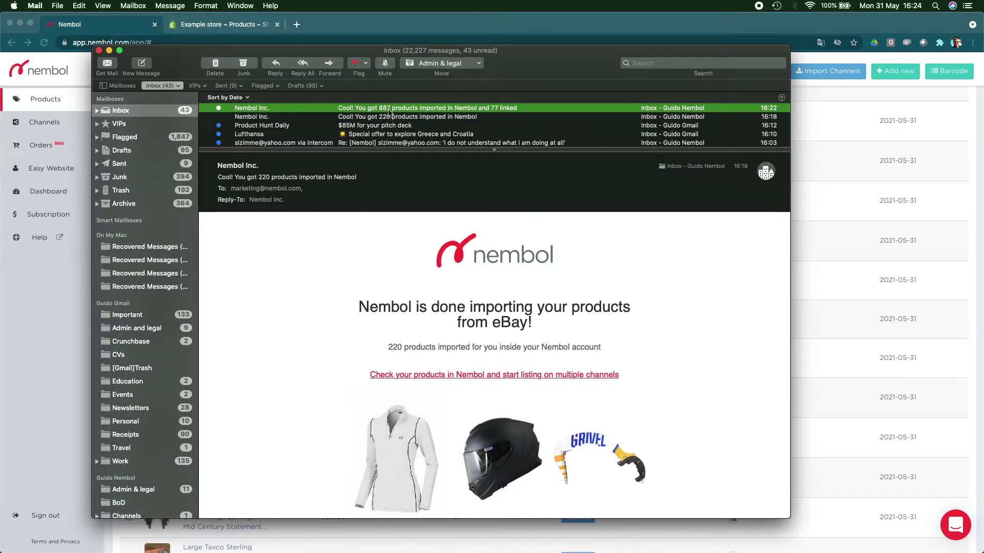
{"action": "double_click", "coordinate": [389, 109]}
{"action": "left_click_drag", "start_coordinate": [395, 154], "coordinate": [399, 57]}
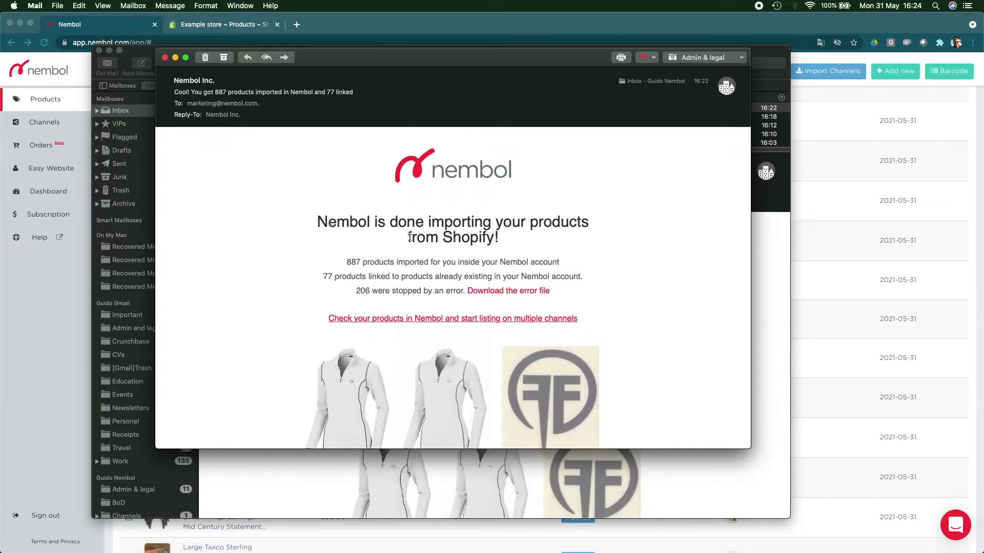
{"action": "left_click", "coordinate": [354, 261]}
{"action": "left_click_drag", "start_coordinate": [353, 262], "coordinate": [359, 262]}
{"action": "key", "text": "super+Tab"}
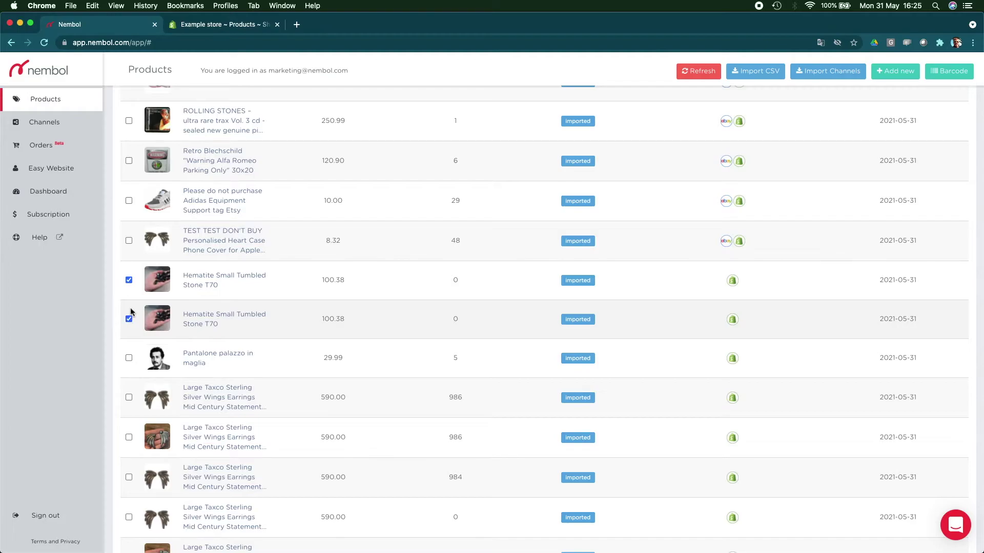
Step: Scroll to the top and open, then dismiss, the Actions menu for the selected Hematite products
{"action": "scroll", "coordinate": [177, 307], "scroll_direction": "up", "scroll_amount": 6}
{"action": "scroll", "coordinate": [177, 307], "scroll_direction": "up", "scroll_amount": 15}
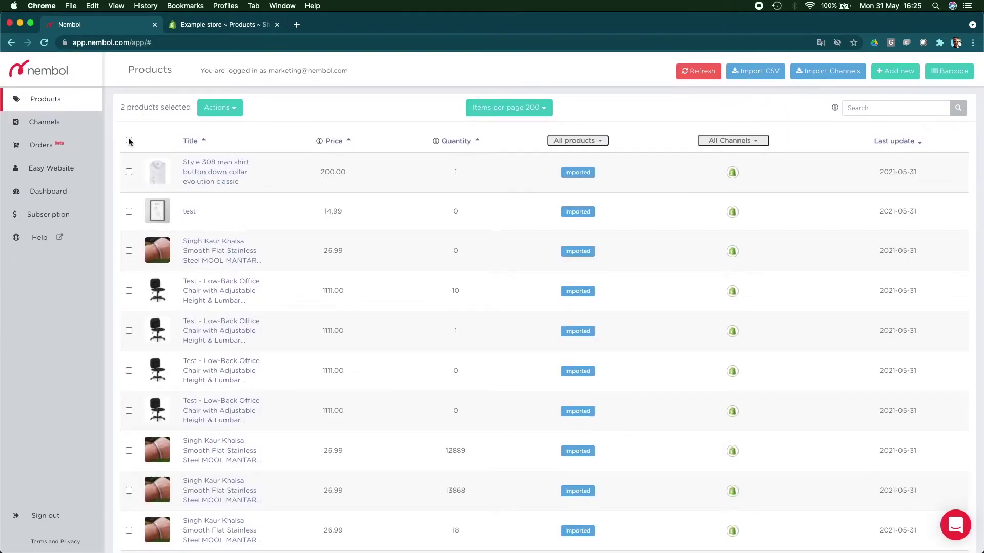
{"action": "left_click", "coordinate": [220, 107]}
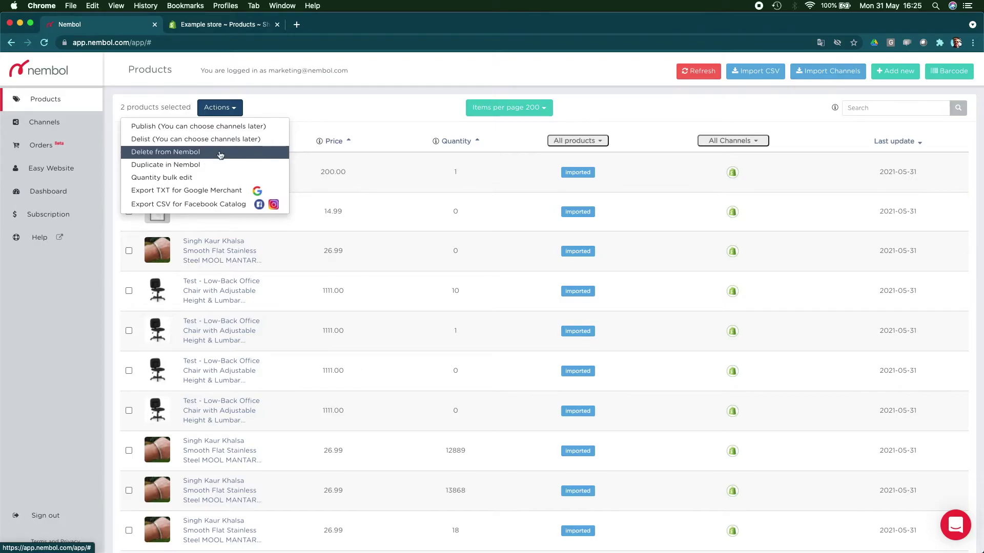
{"action": "left_click", "coordinate": [361, 100]}
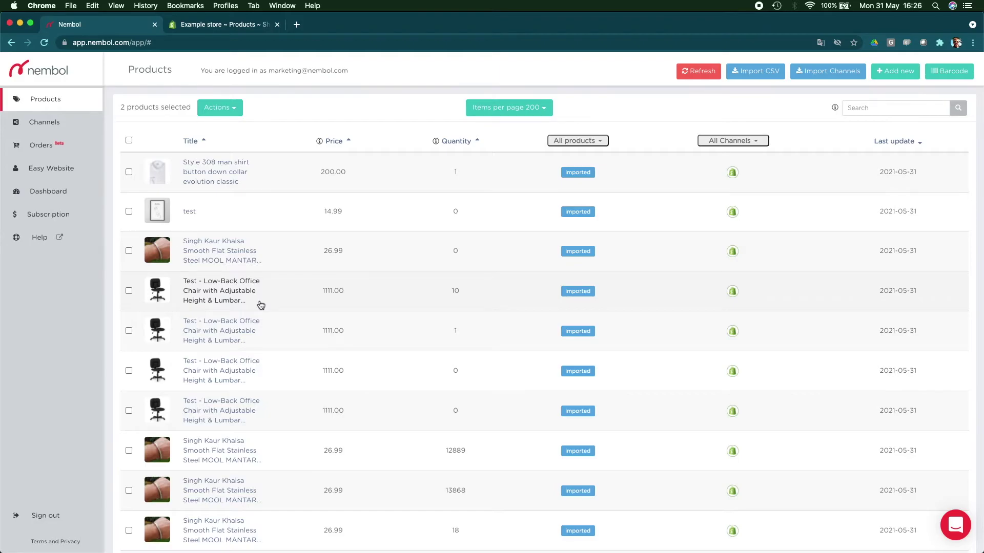
{"action": "left_click", "coordinate": [215, 25]}
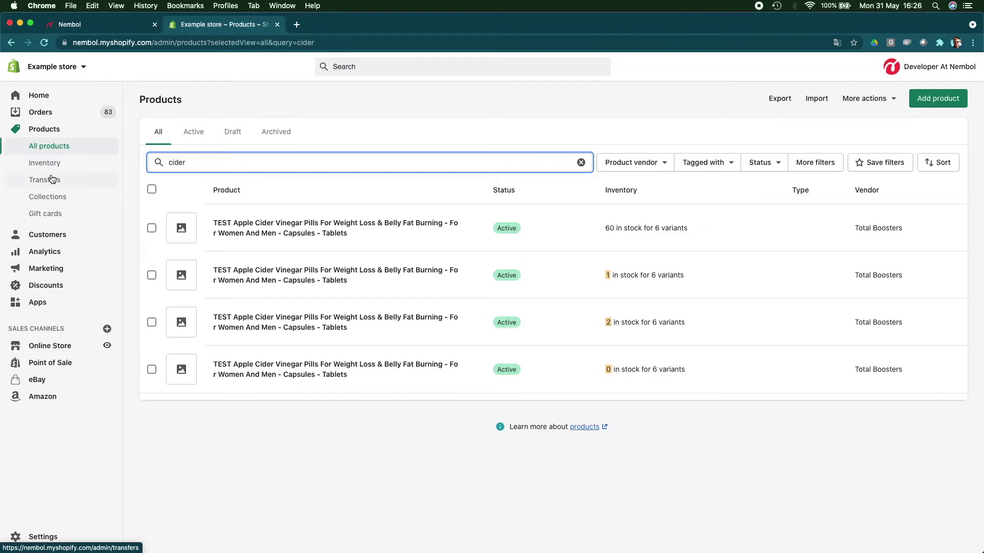
Step: Open Shopify's SS-2021 collection and review its seven SS-2021-tagged products
{"action": "left_click", "coordinate": [50, 200]}
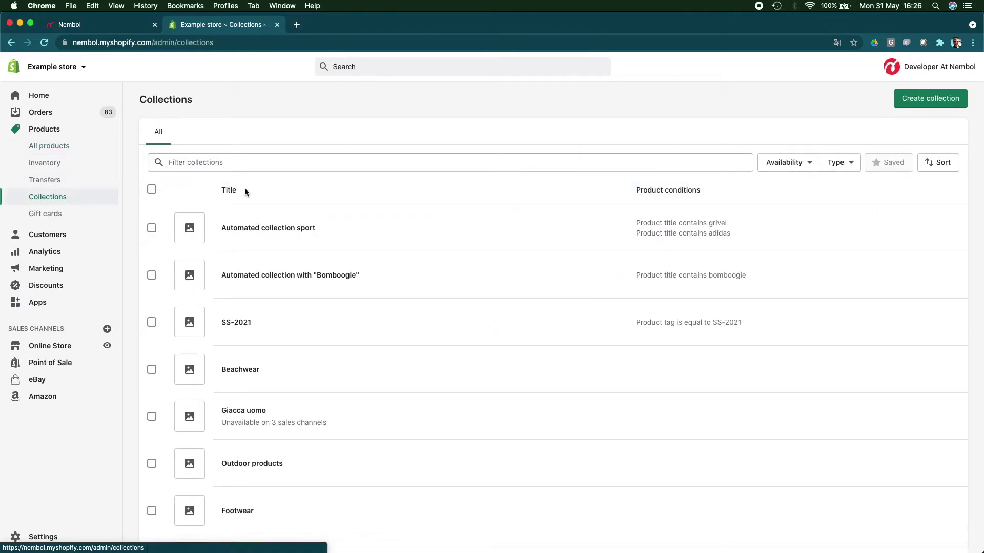
{"action": "left_click", "coordinate": [243, 328]}
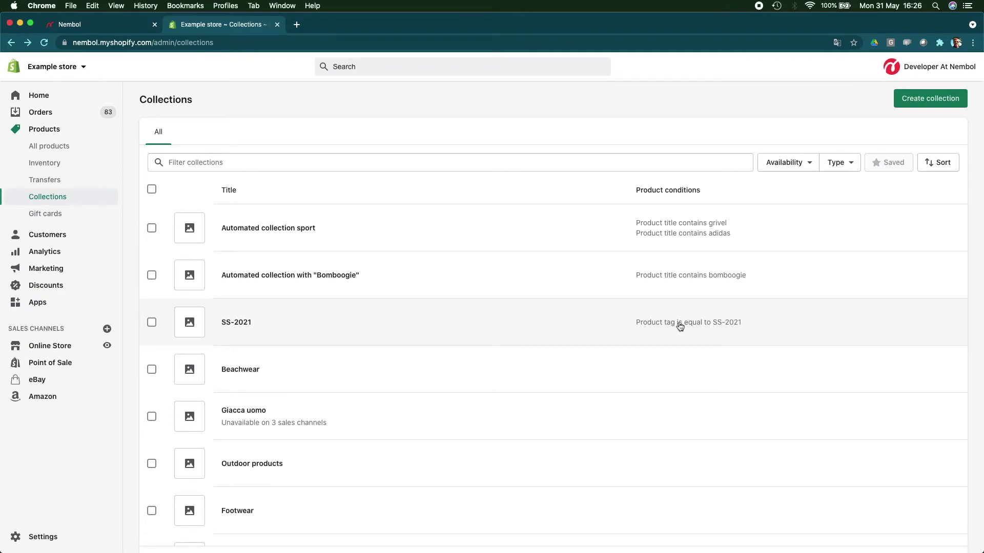
{"action": "left_click", "coordinate": [243, 323]}
{"action": "scroll", "coordinate": [458, 335], "scroll_direction": "down", "scroll_amount": 6}
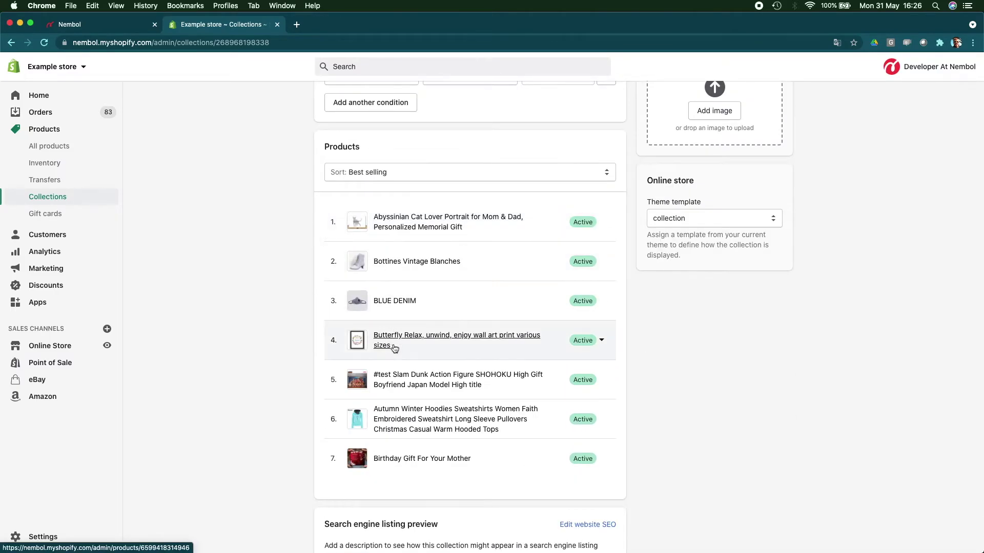
{"action": "scroll", "coordinate": [430, 301], "scroll_direction": "up", "scroll_amount": 2}
{"action": "scroll", "coordinate": [430, 301], "scroll_direction": "down", "scroll_amount": 2}
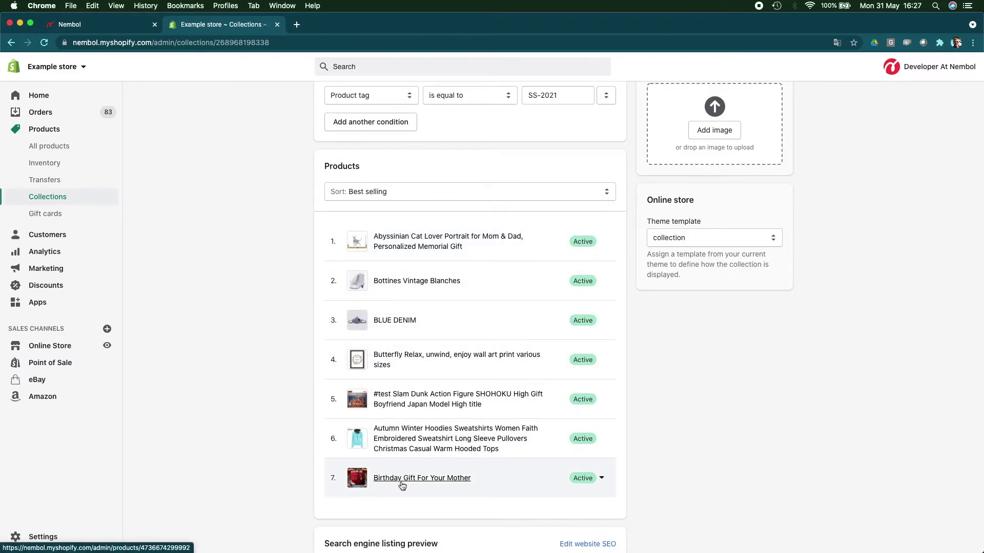
{"action": "left_click", "coordinate": [102, 26]}
Step: Limit the Shopify - nembol channel import to the SS-2021 collection and save the settings
{"action": "left_click", "coordinate": [49, 125]}
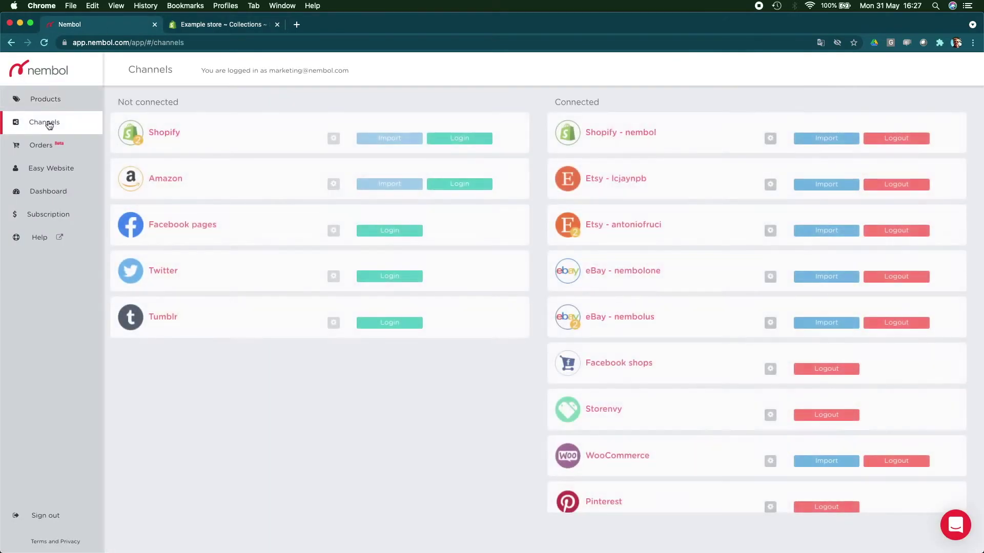
{"action": "left_click", "coordinate": [770, 138]}
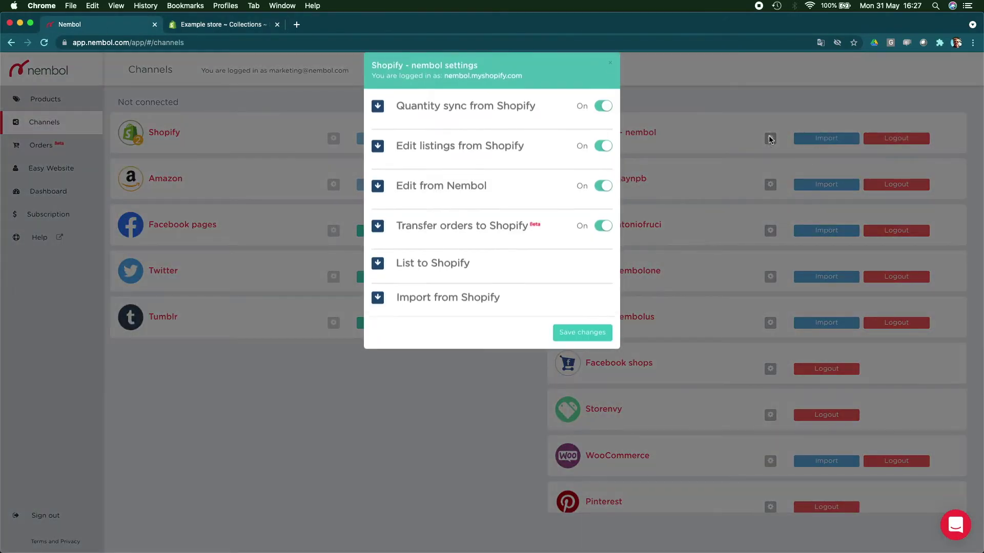
{"action": "left_click", "coordinate": [458, 318]}
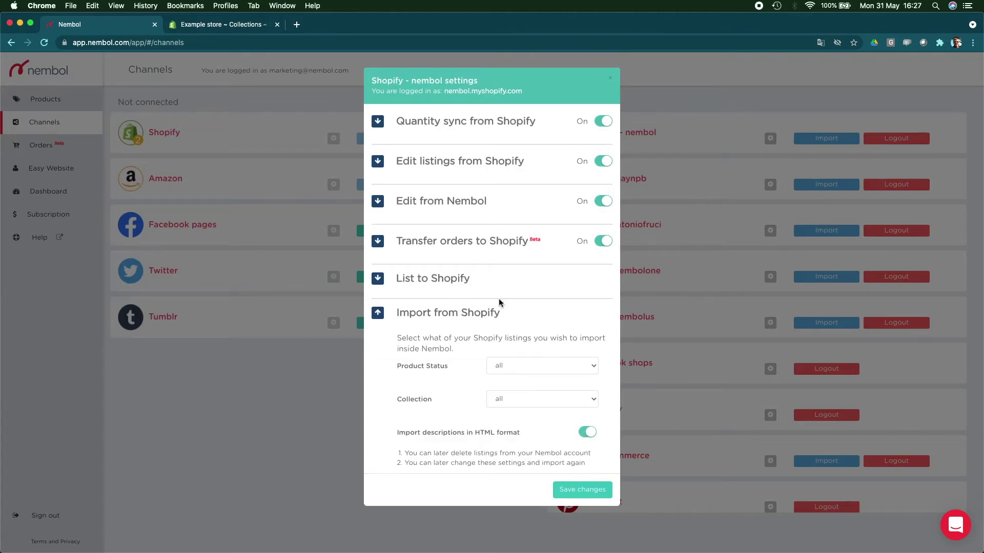
{"action": "left_click", "coordinate": [507, 399]}
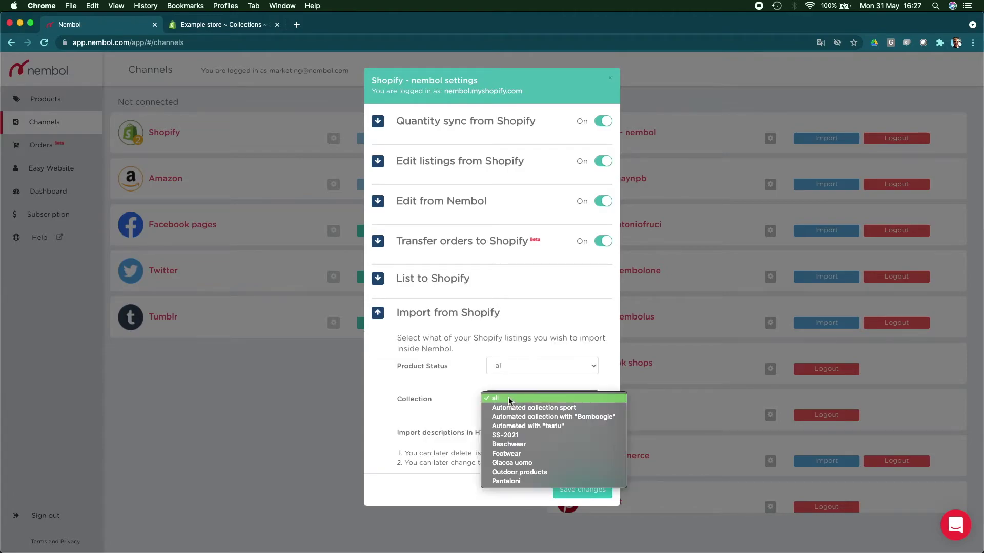
{"action": "left_click", "coordinate": [511, 435]}
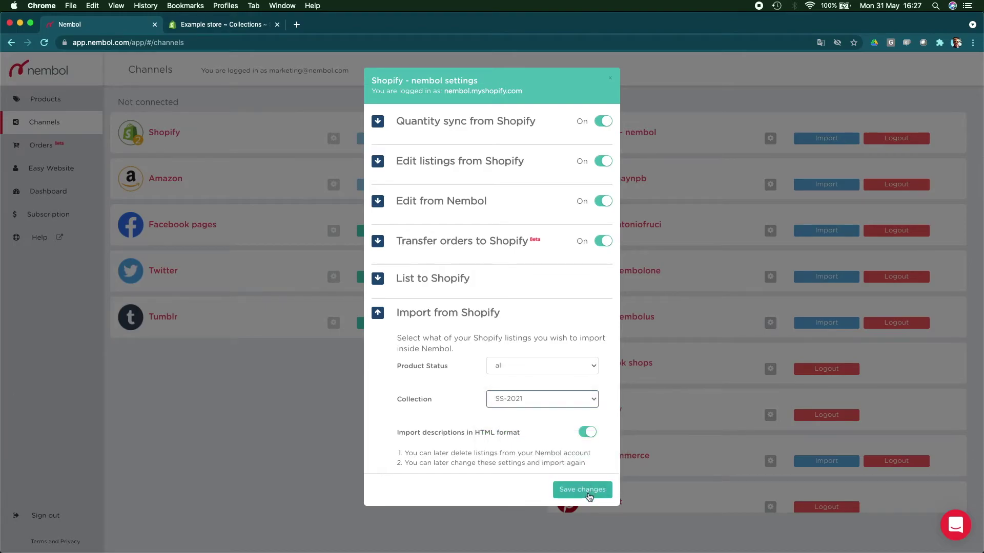
{"action": "left_click", "coordinate": [584, 490]}
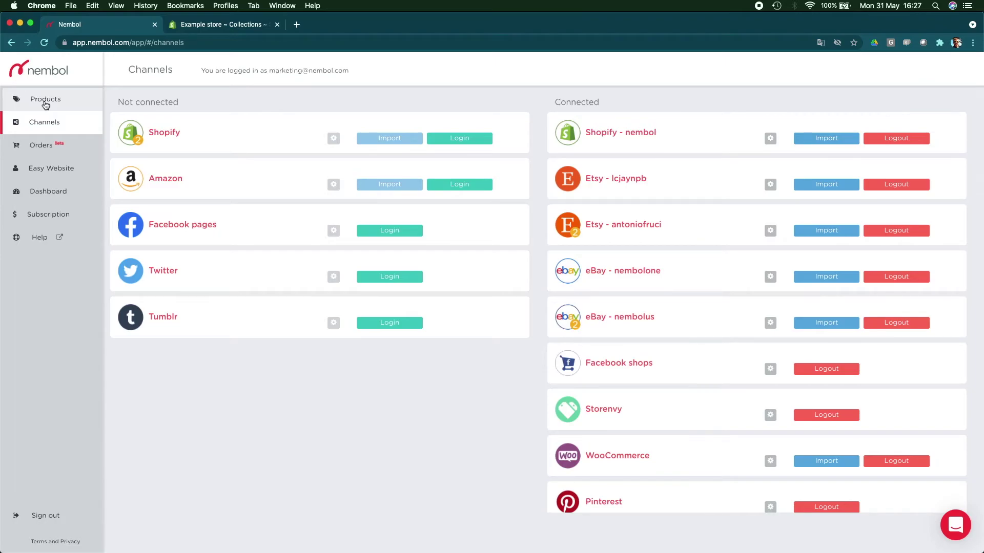
Step: Filter the Nembol products list to the Shopify - nembol channel
{"action": "left_click", "coordinate": [45, 103]}
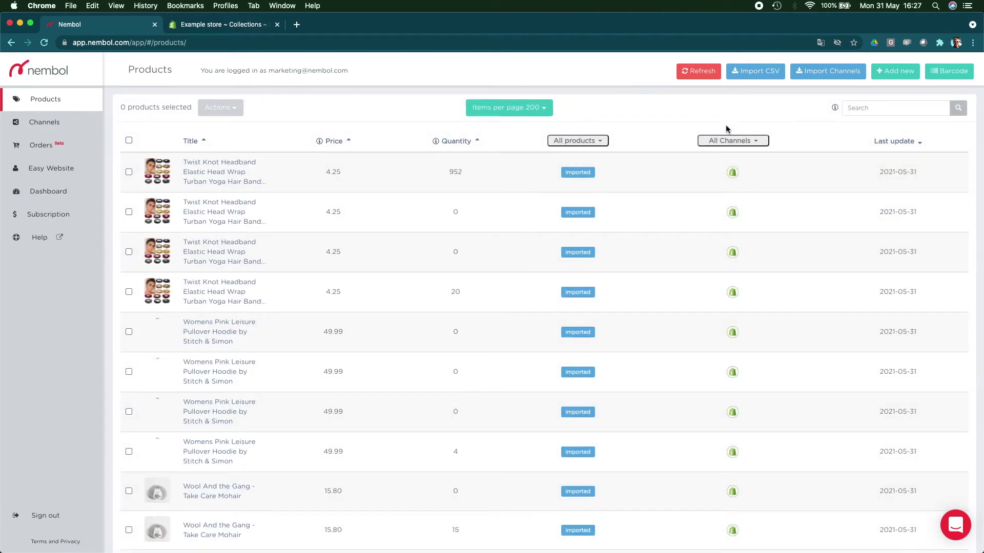
{"action": "left_click", "coordinate": [731, 141]}
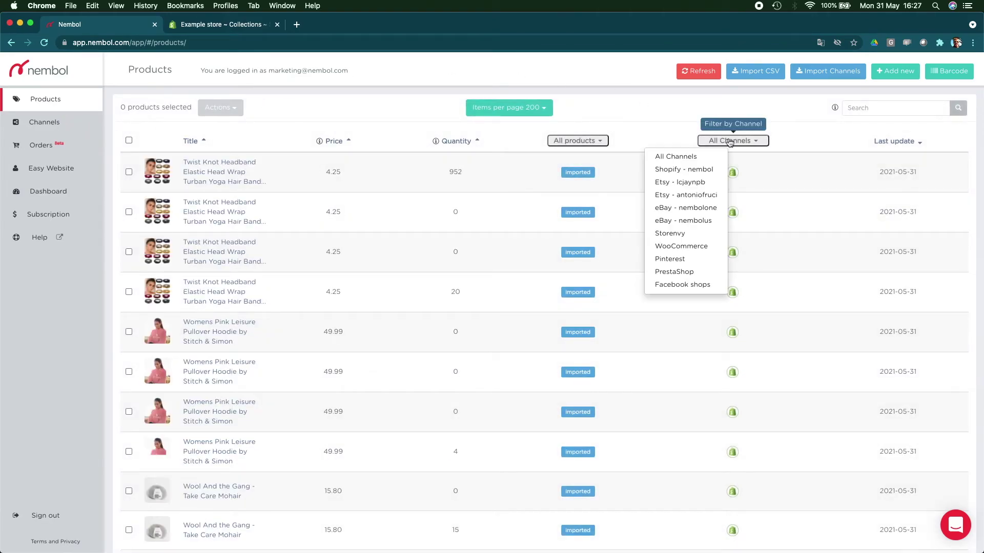
{"action": "left_click", "coordinate": [687, 169]}
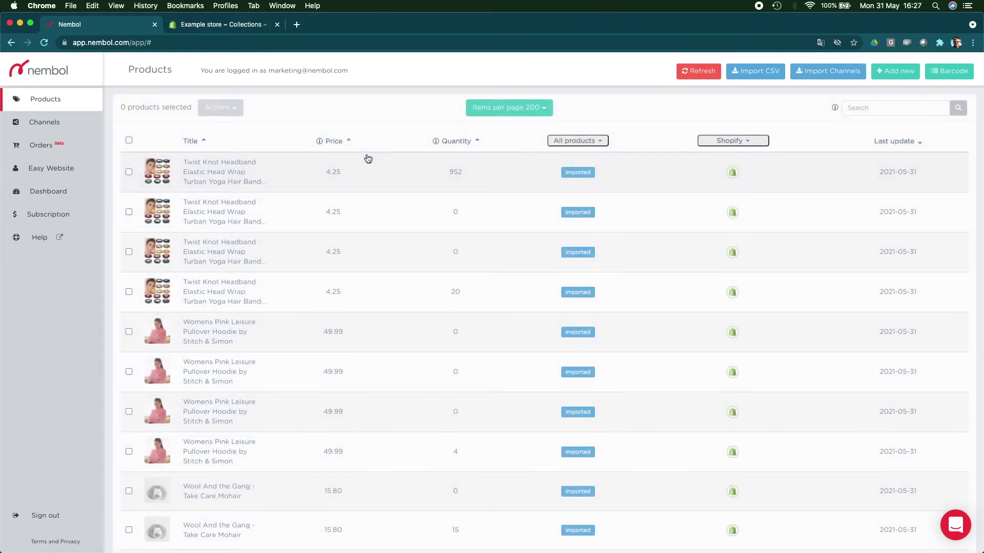
Step: Delete all 200 Shopify-imported products from Nembol, leaving only eBay listings
{"action": "left_click", "coordinate": [128, 141]}
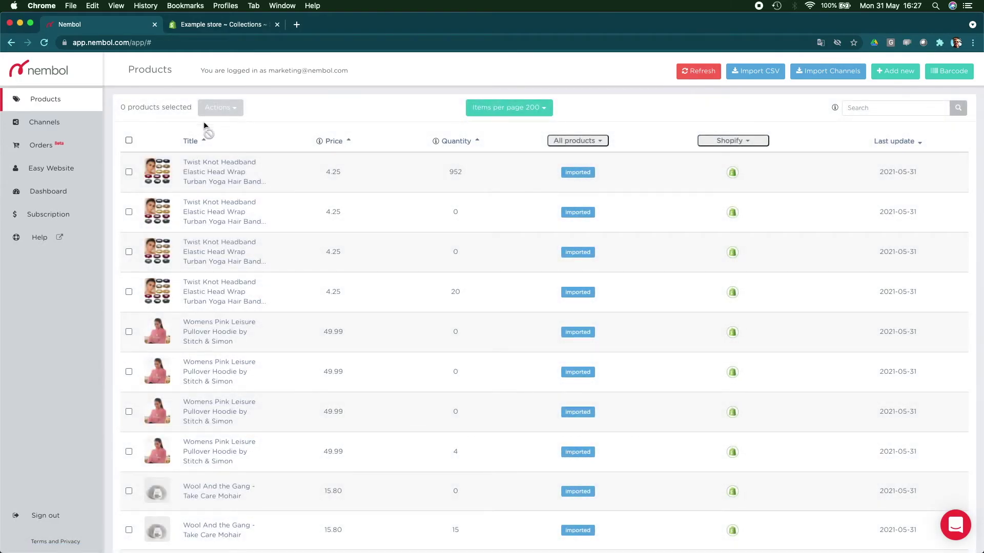
{"action": "left_click", "coordinate": [244, 114]}
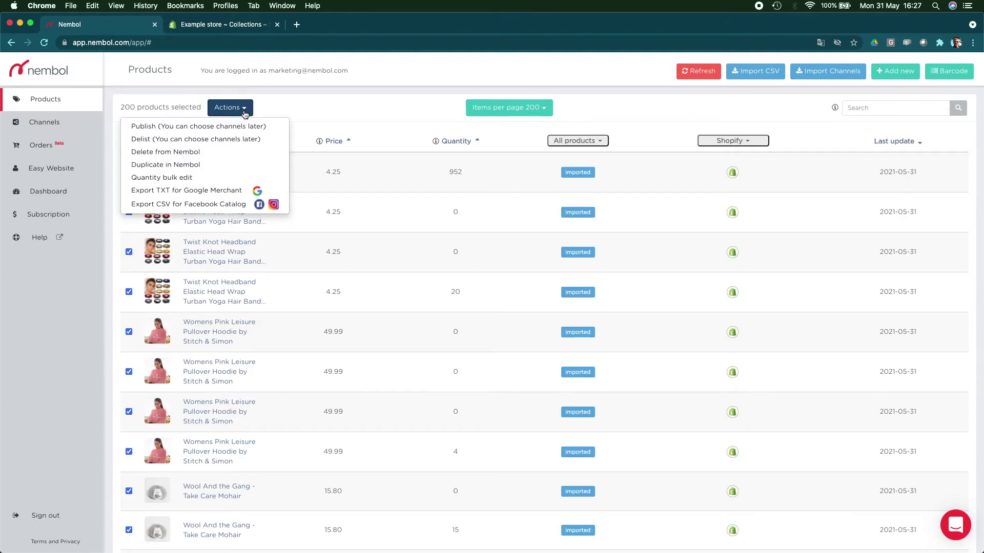
{"action": "left_click", "coordinate": [227, 152]}
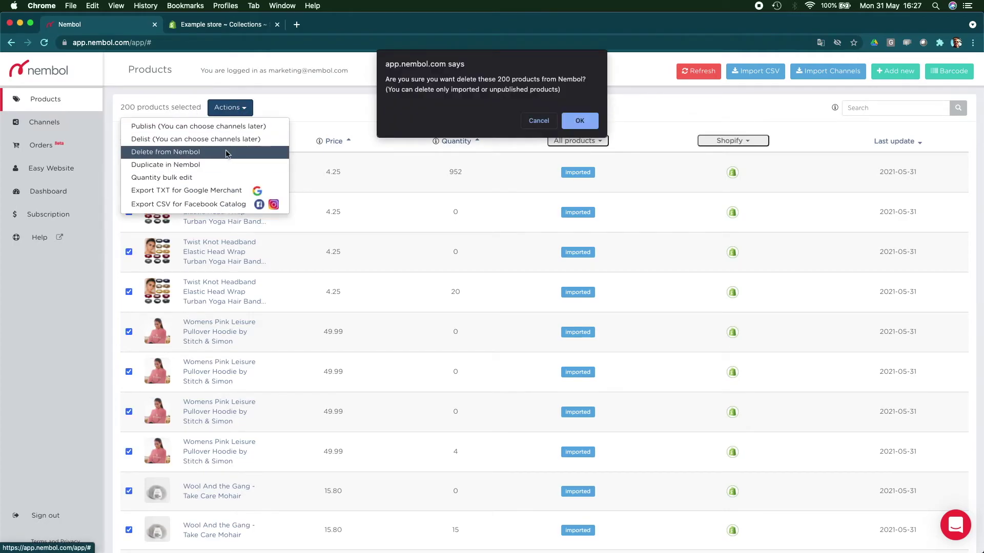
{"action": "left_click", "coordinate": [576, 121]}
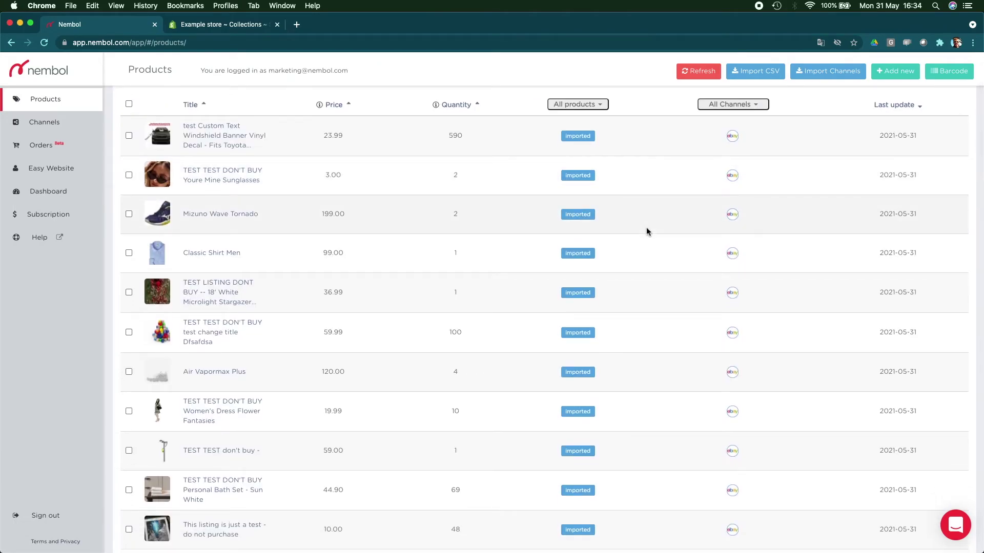
{"action": "scroll", "coordinate": [647, 229], "scroll_direction": "down", "scroll_amount": 5}
{"action": "scroll", "coordinate": [647, 231], "scroll_direction": "down", "scroll_amount": 20}
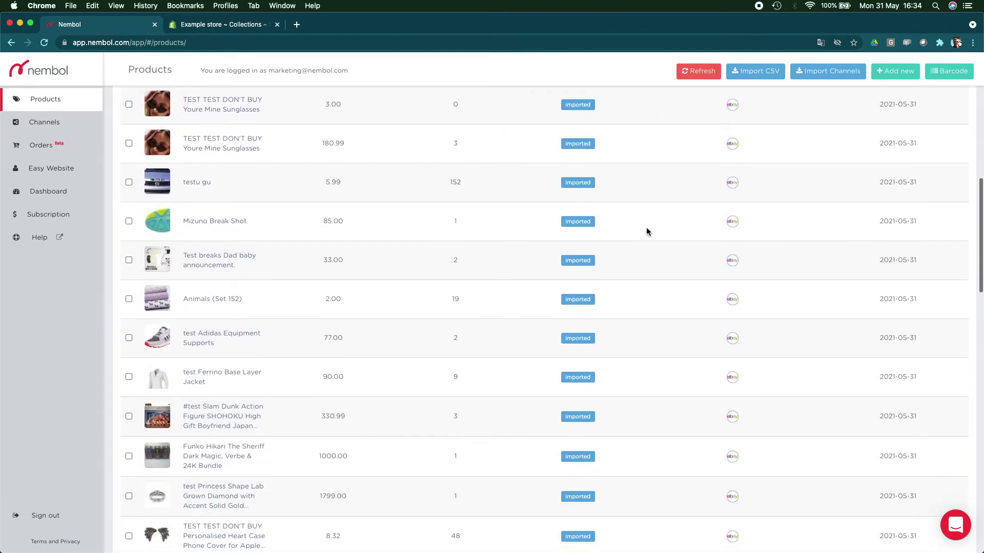
{"action": "left_click", "coordinate": [215, 24]}
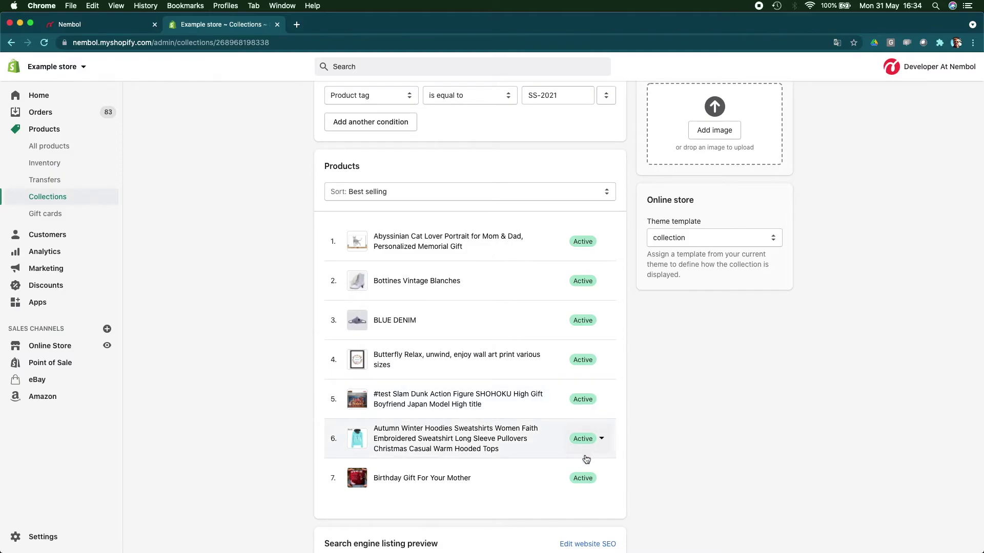
Step: Check the Abyssinian Cat Lover Portrait variants' SKU 701249543, then return to Nembol's Channels page
{"action": "scroll", "coordinate": [564, 405], "scroll_direction": "down", "scroll_amount": 3}
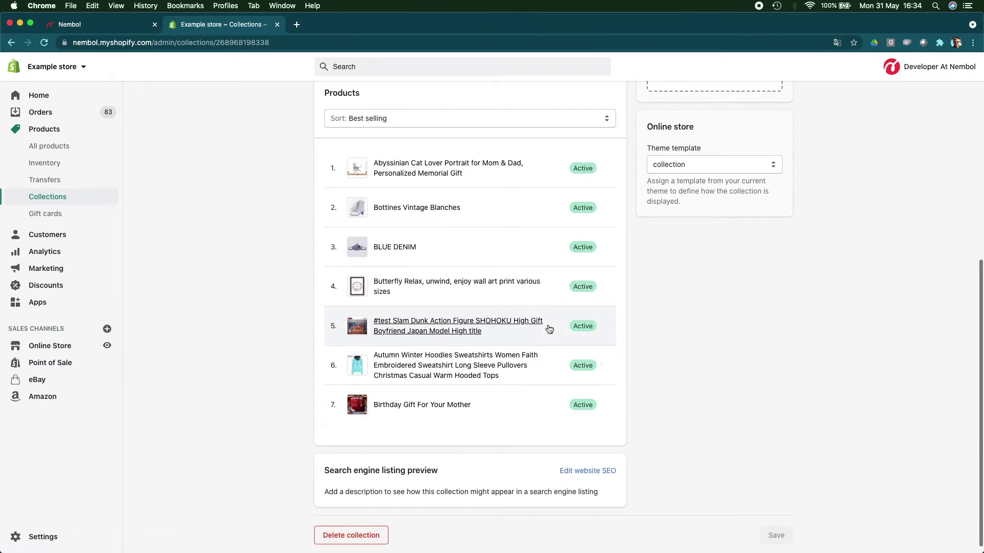
{"action": "scroll", "coordinate": [549, 263], "scroll_direction": "up", "scroll_amount": 1}
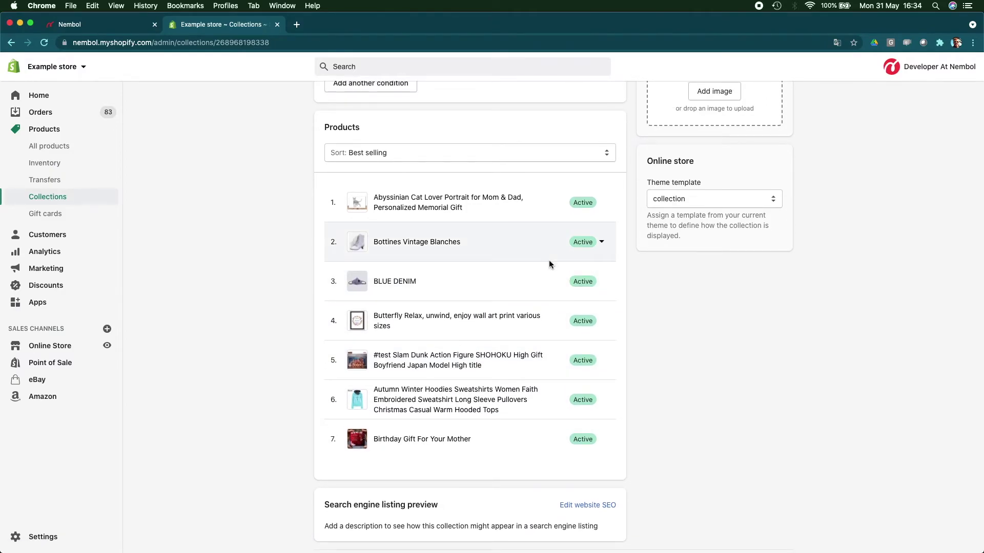
{"action": "left_click", "coordinate": [431, 213]}
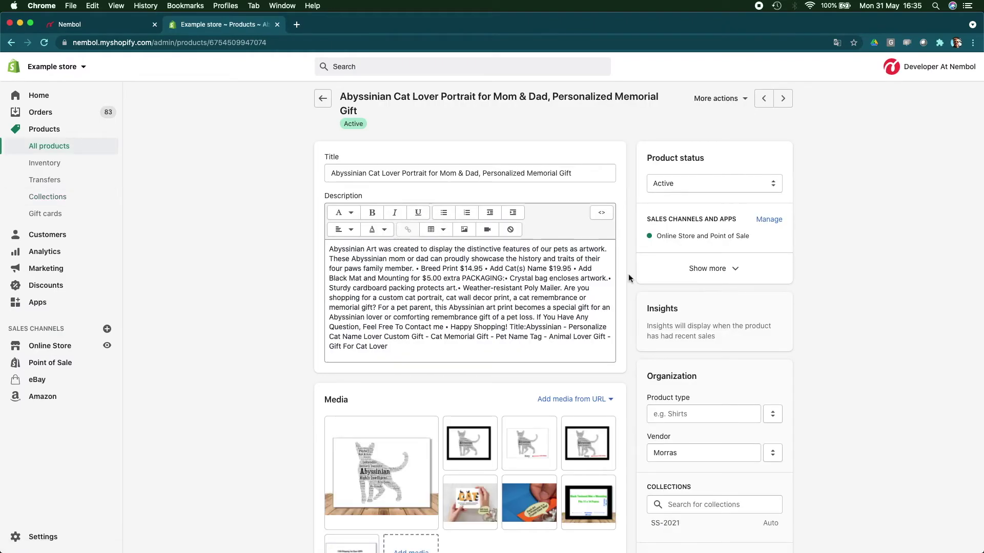
{"action": "scroll", "coordinate": [617, 321], "scroll_direction": "down", "scroll_amount": 6}
{"action": "scroll", "coordinate": [617, 321], "scroll_direction": "down", "scroll_amount": 4}
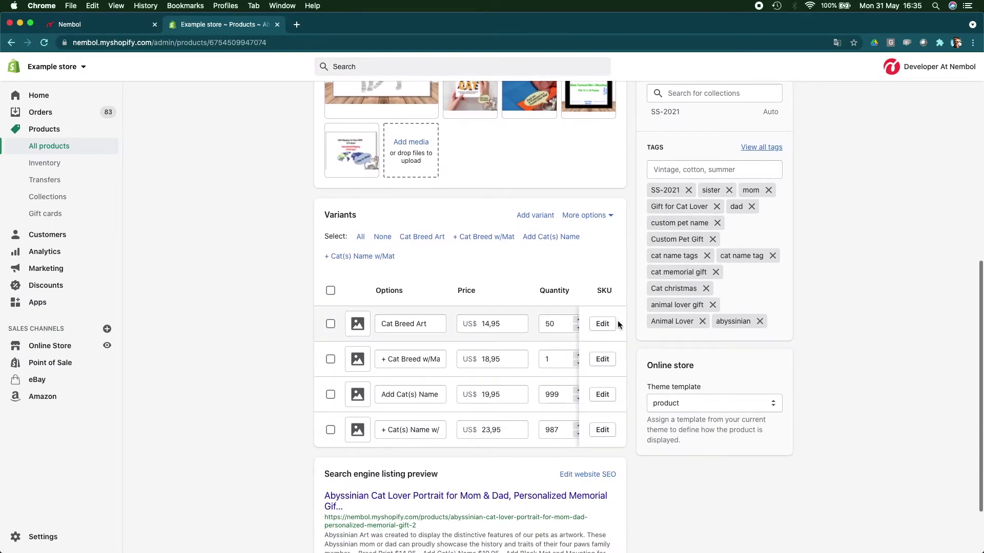
{"action": "scroll", "coordinate": [538, 371], "scroll_direction": "right", "scroll_amount": 3}
{"action": "scroll", "coordinate": [538, 370], "scroll_direction": "right", "scroll_amount": 2}
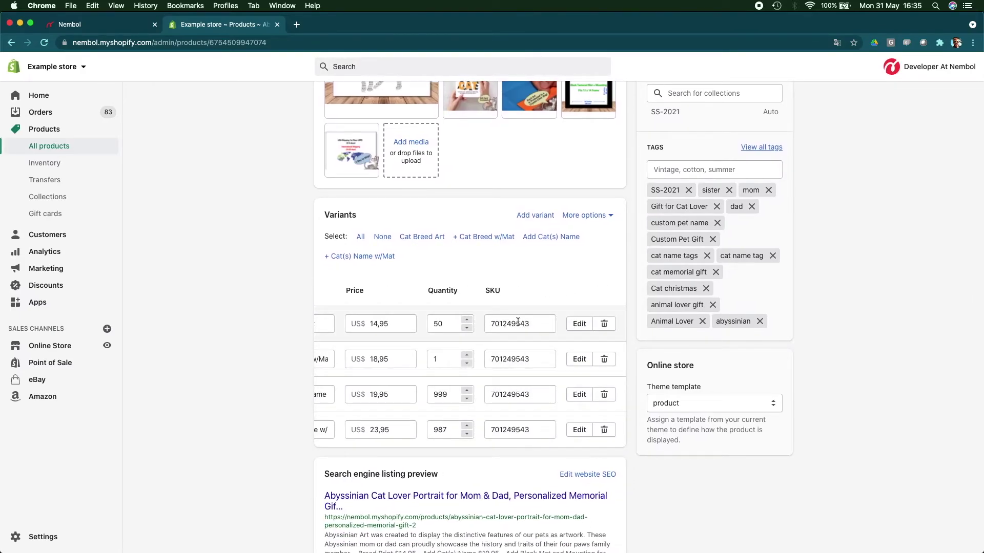
{"action": "left_click", "coordinate": [110, 24]}
{"action": "left_click", "coordinate": [72, 123]}
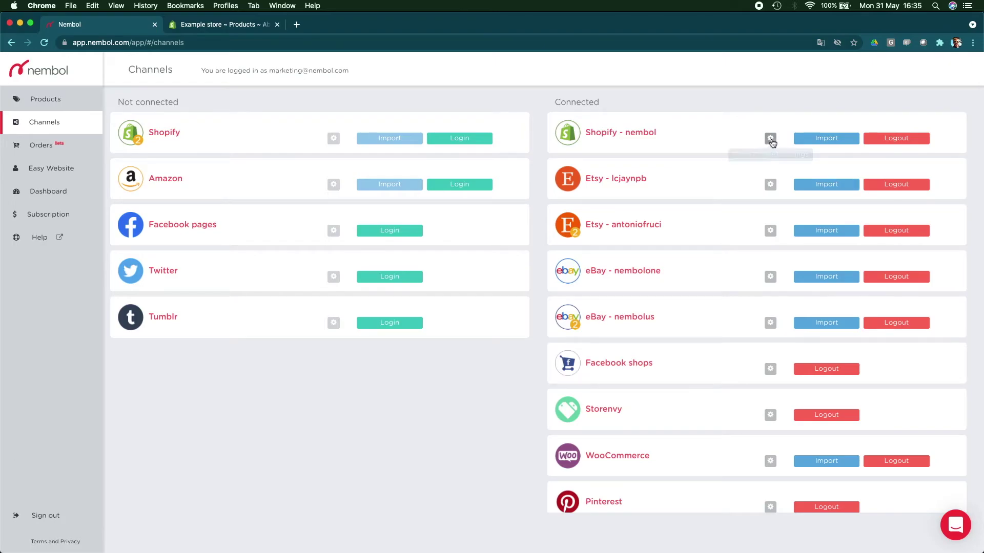
Step: Verify the SS-2021 collection import setting and run the Shopify - nembol import
{"action": "left_click", "coordinate": [770, 138]}
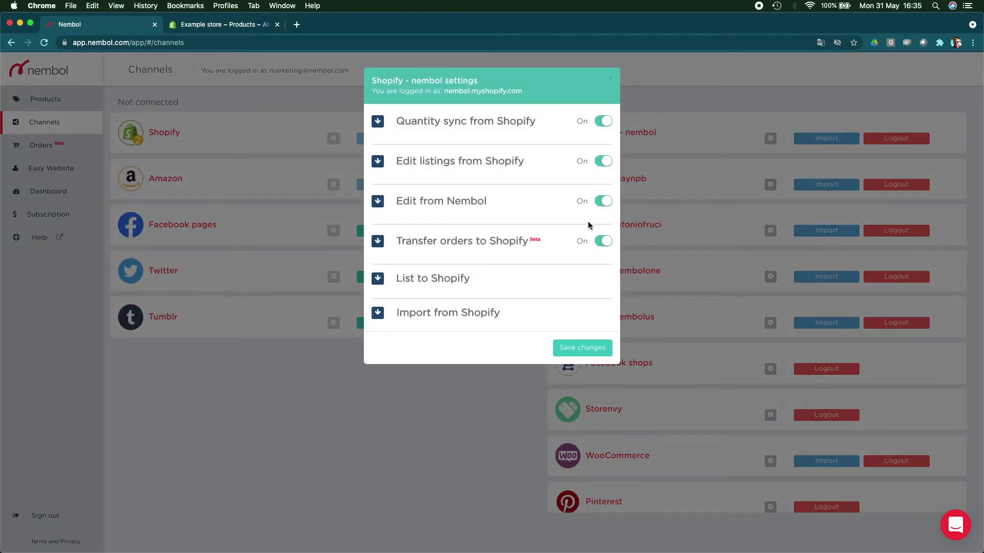
{"action": "left_click", "coordinate": [466, 320]}
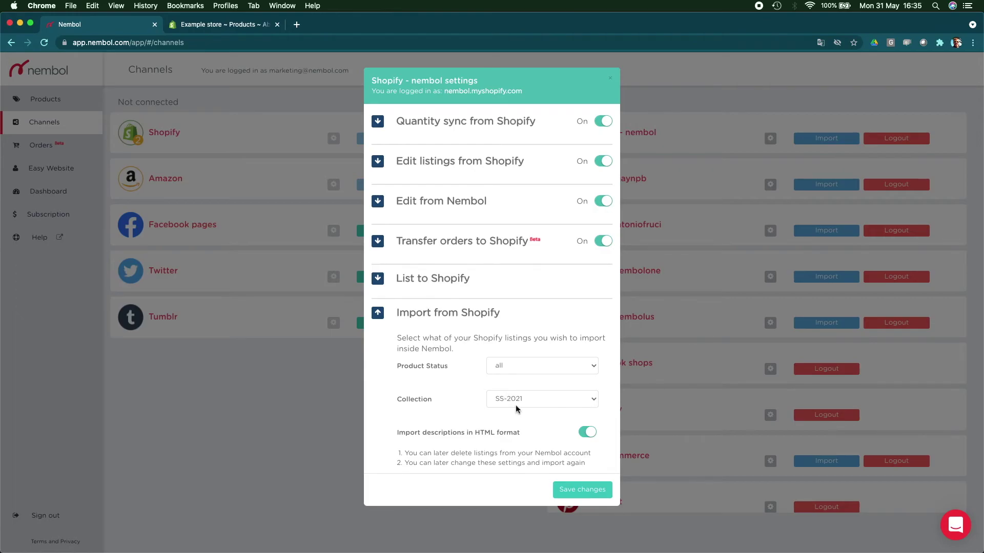
{"action": "left_click", "coordinate": [611, 80]}
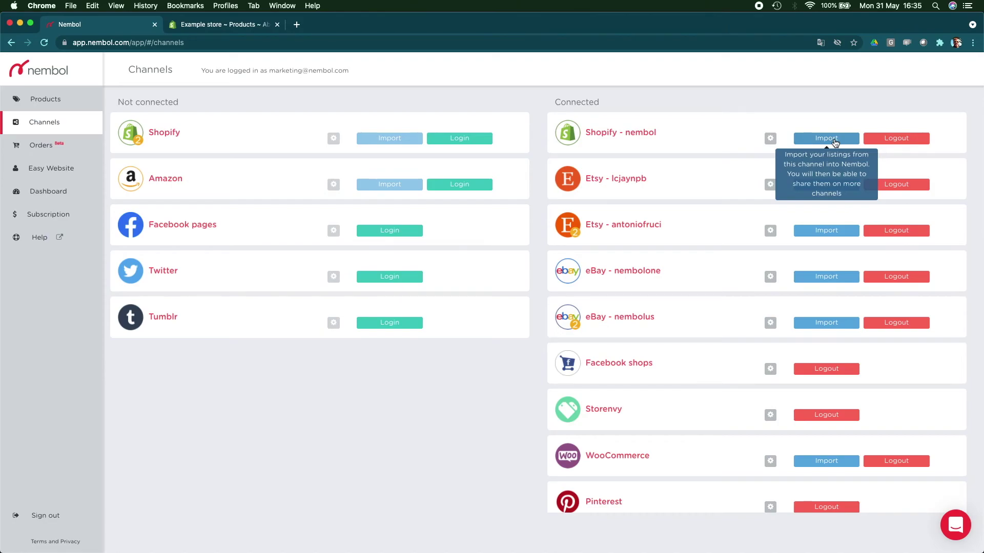
{"action": "left_click", "coordinate": [833, 139]}
{"action": "left_click", "coordinate": [578, 188]}
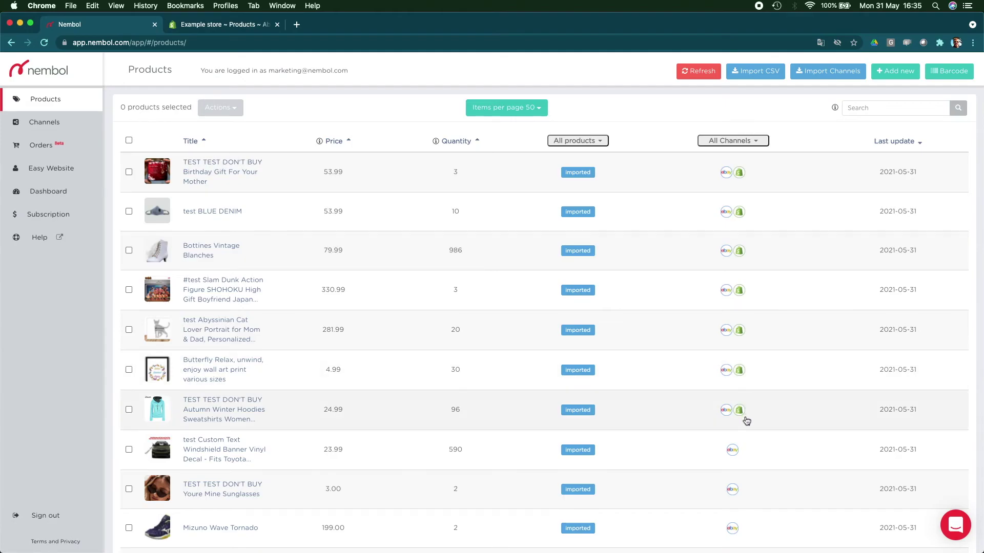
{"action": "scroll", "coordinate": [770, 215], "scroll_direction": "down", "scroll_amount": 2}
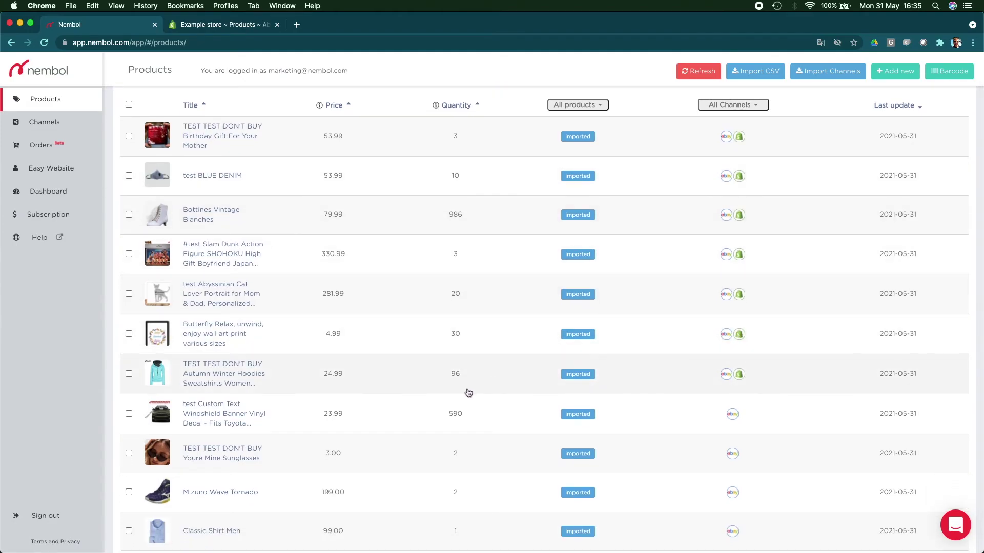
{"action": "left_click", "coordinate": [229, 27]}
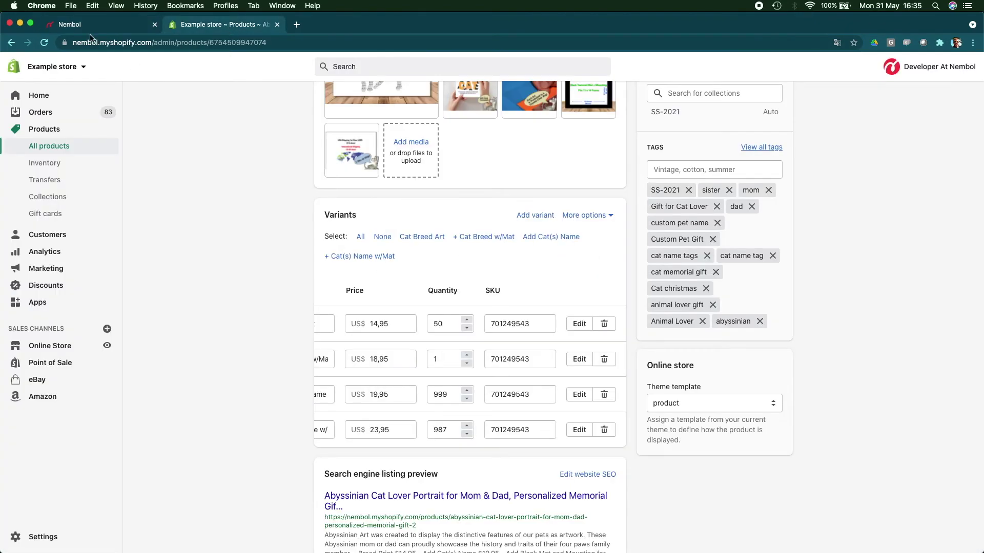
{"action": "left_click", "coordinate": [10, 43]}
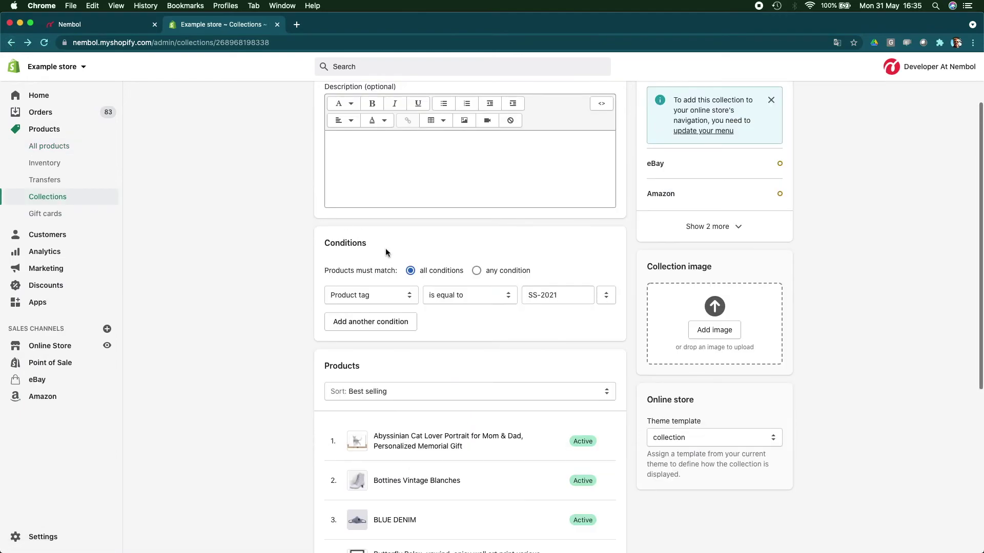
{"action": "scroll", "coordinate": [473, 253], "scroll_direction": "down", "scroll_amount": 5}
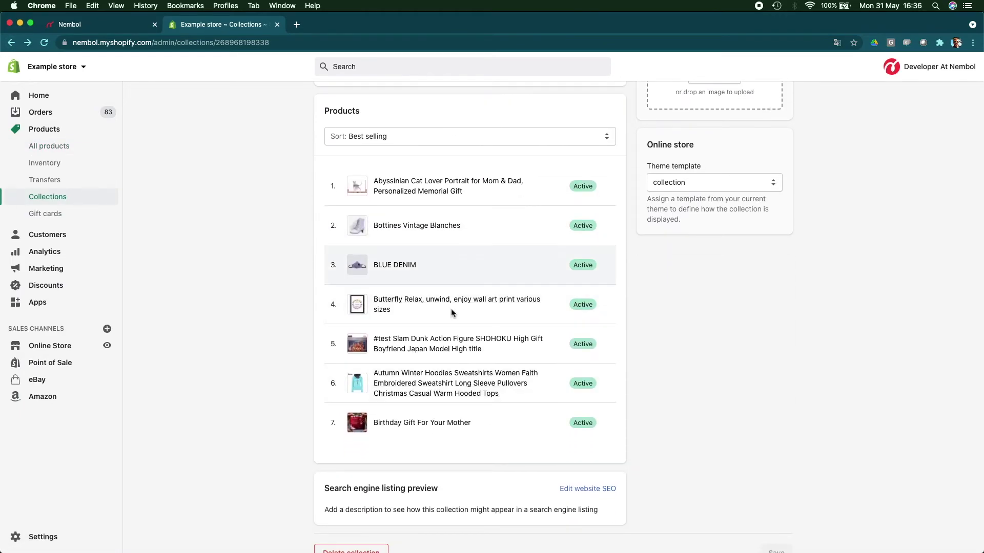
{"action": "scroll", "coordinate": [402, 263], "scroll_direction": "up", "scroll_amount": 6}
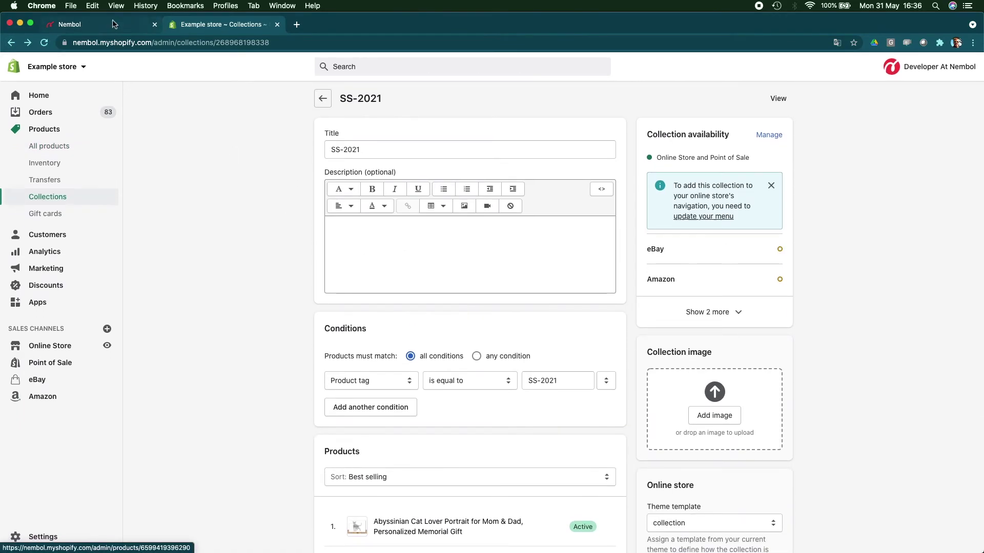
{"action": "left_click", "coordinate": [102, 26]}
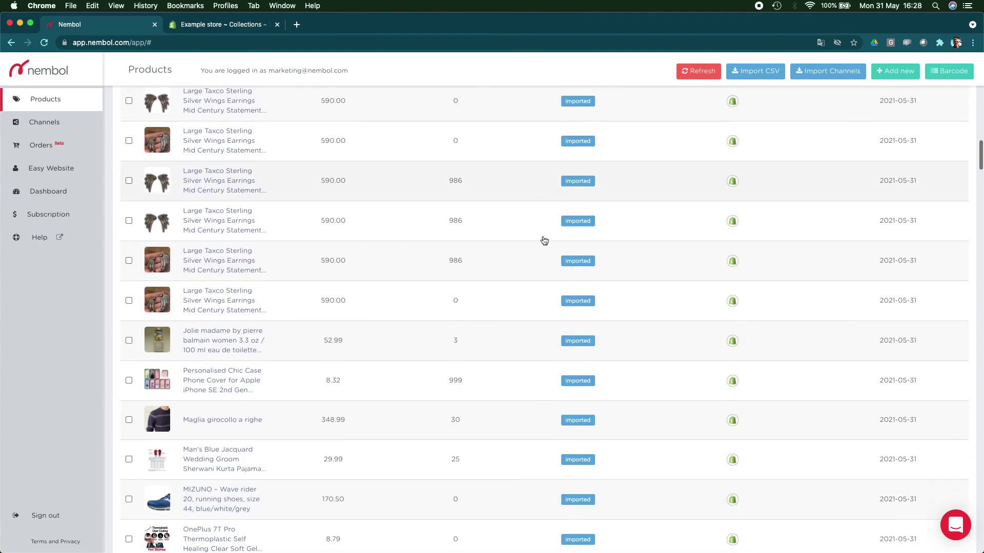
Step: Scroll the Shopify-filtered Products list back to the top
{"action": "scroll", "coordinate": [544, 241], "scroll_direction": "down", "scroll_amount": 2}
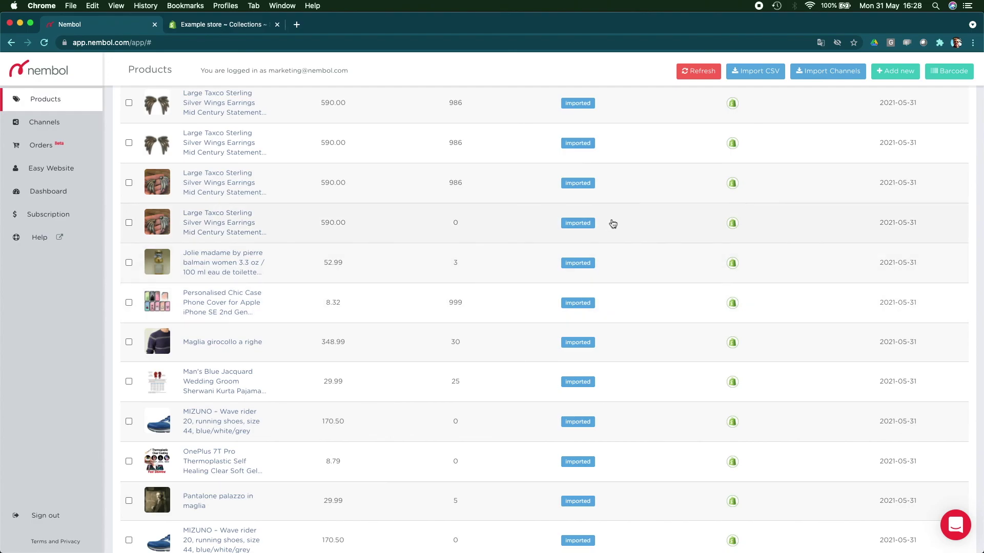
{"action": "scroll", "coordinate": [413, 283], "scroll_direction": "up", "scroll_amount": 15}
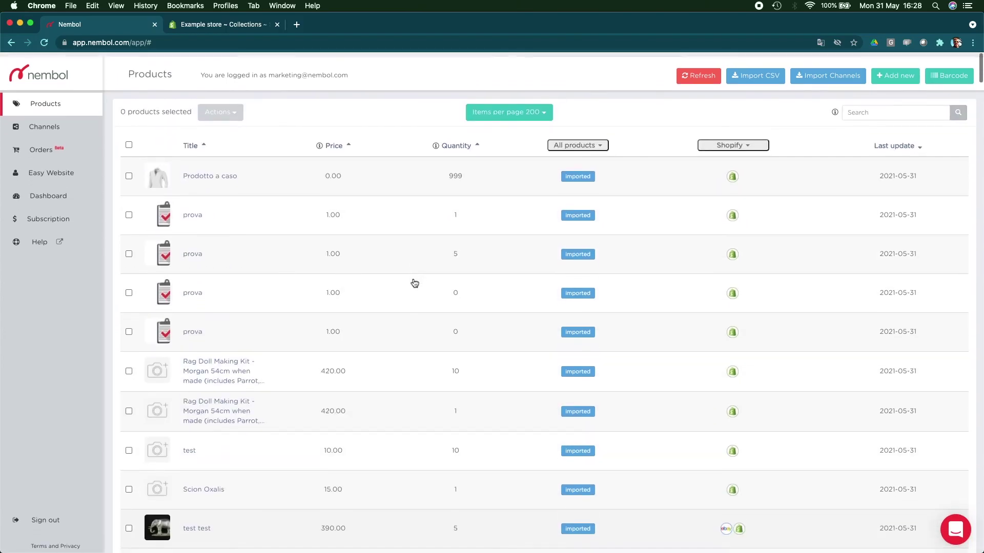